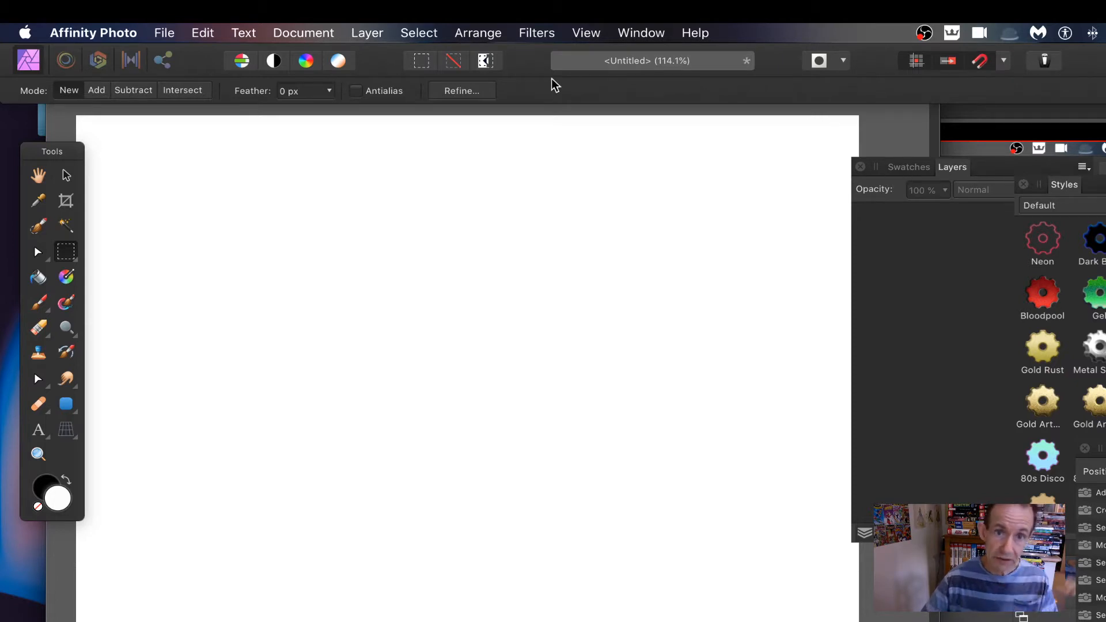
{"action": "left_click", "coordinate": [593, 35]}
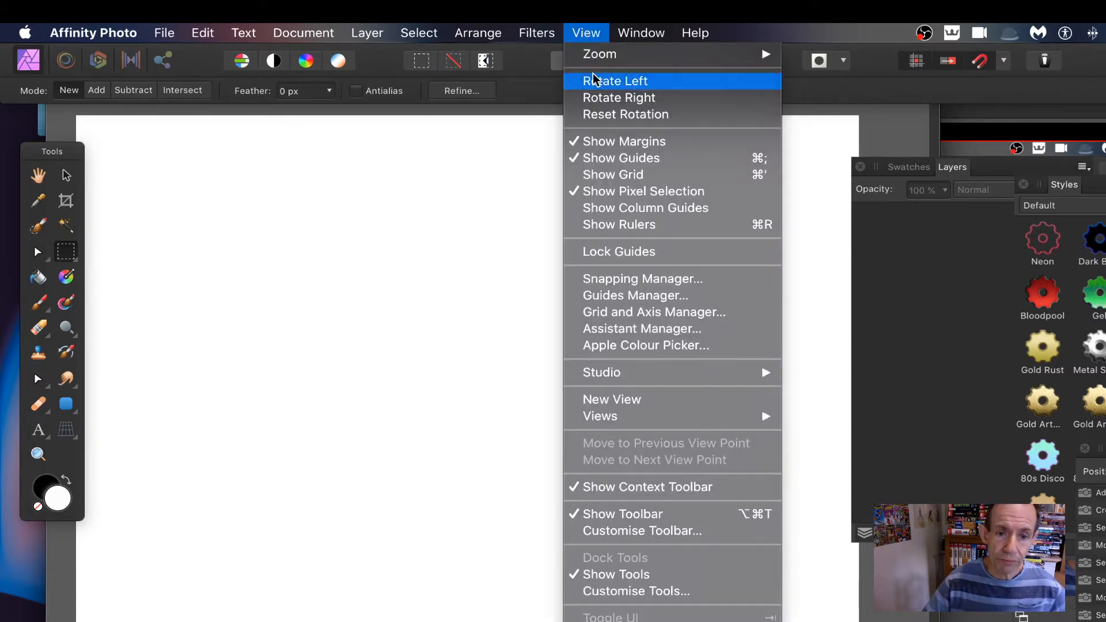
{"action": "mouse_move", "coordinate": [643, 381]}
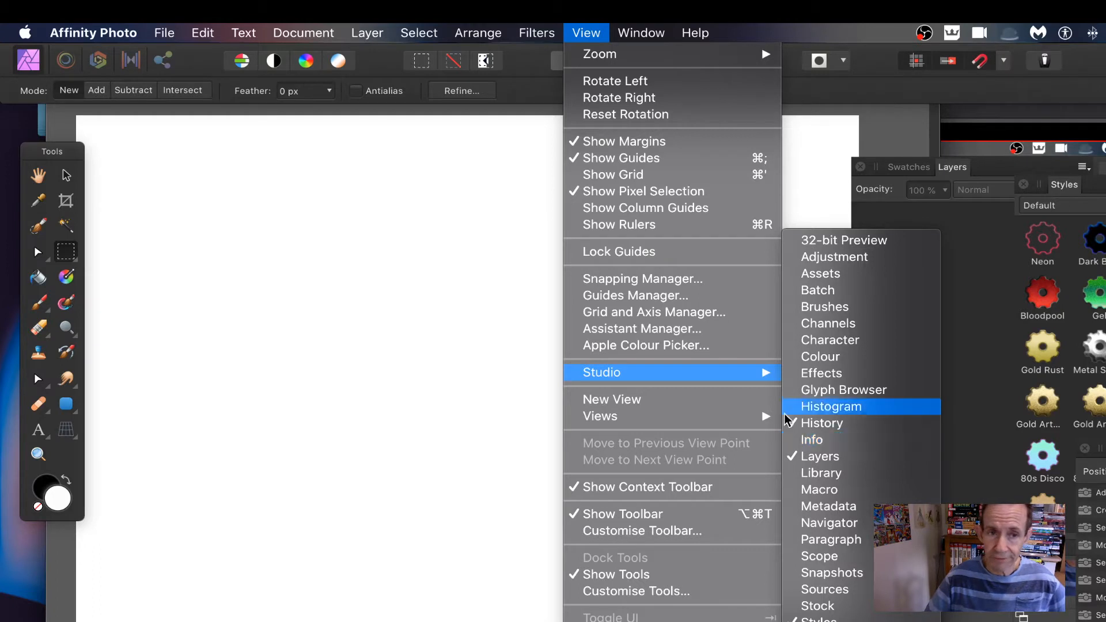
{"action": "left_click", "coordinate": [531, 99]}
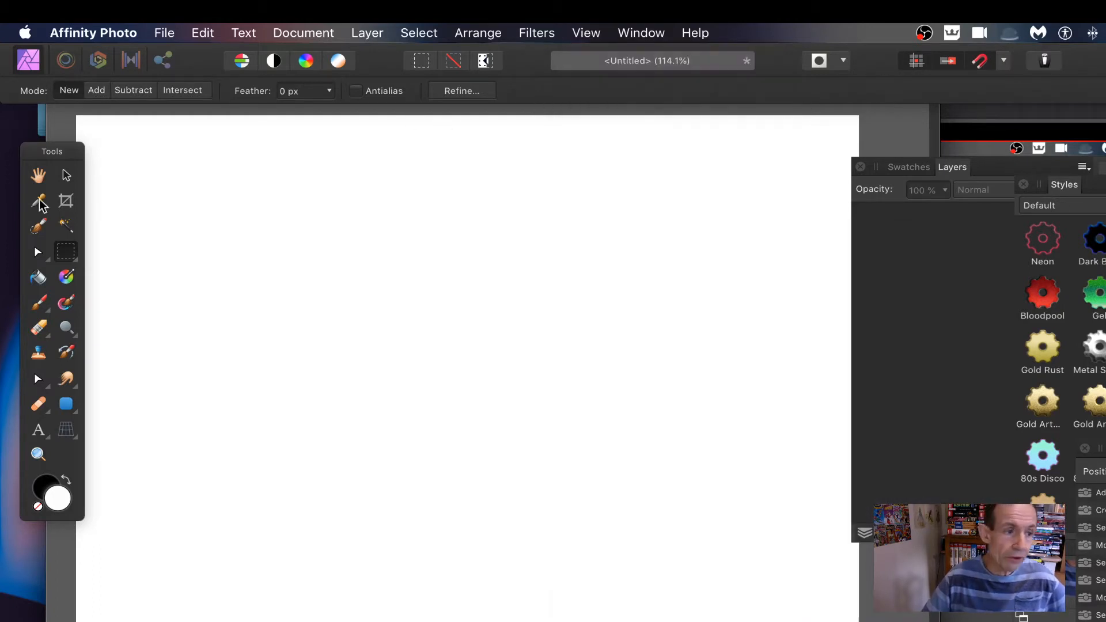
Add a new empty pixel layer and move the Layers panel fully into view over the canvas.
{"action": "left_click", "coordinate": [68, 279]}
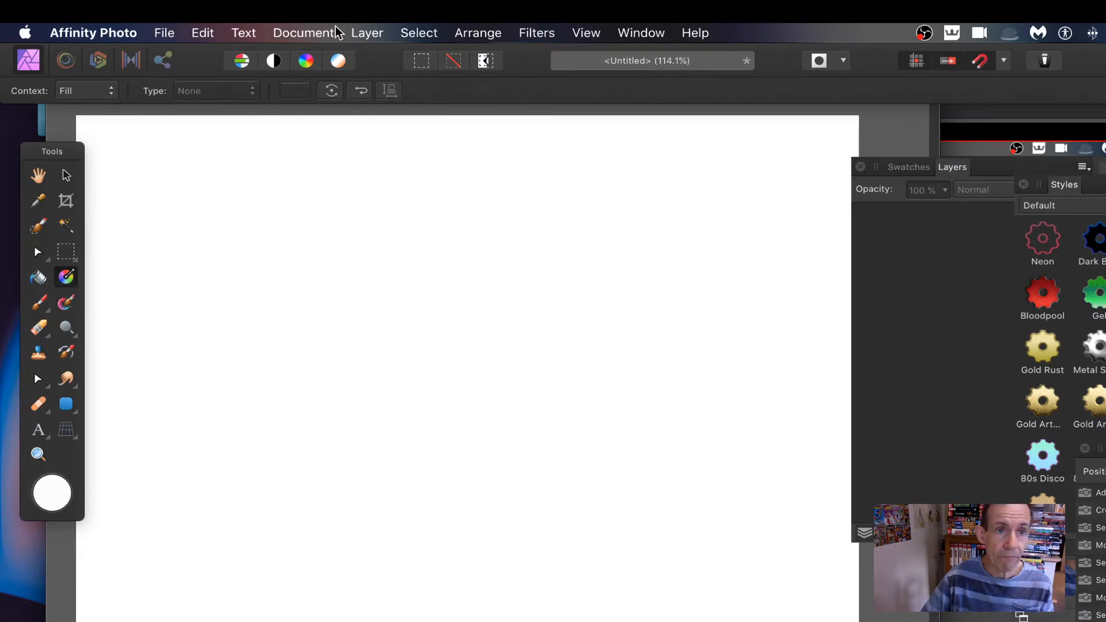
{"action": "left_click", "coordinate": [379, 33]}
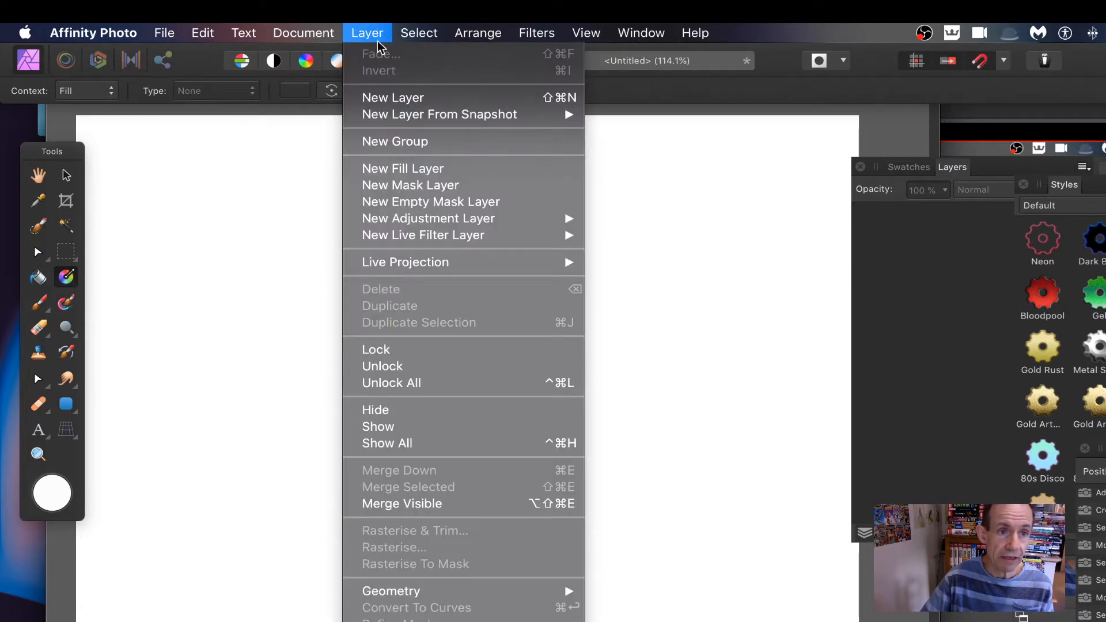
{"action": "left_click", "coordinate": [378, 96]}
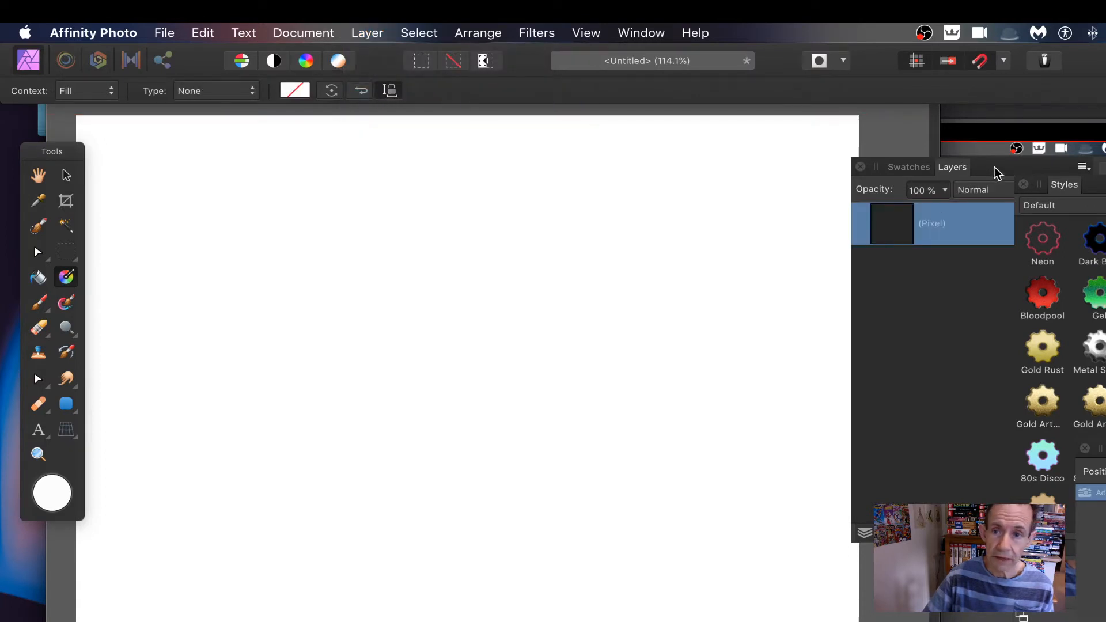
{"action": "left_click_drag", "start_coordinate": [994, 167], "coordinate": [782, 154]}
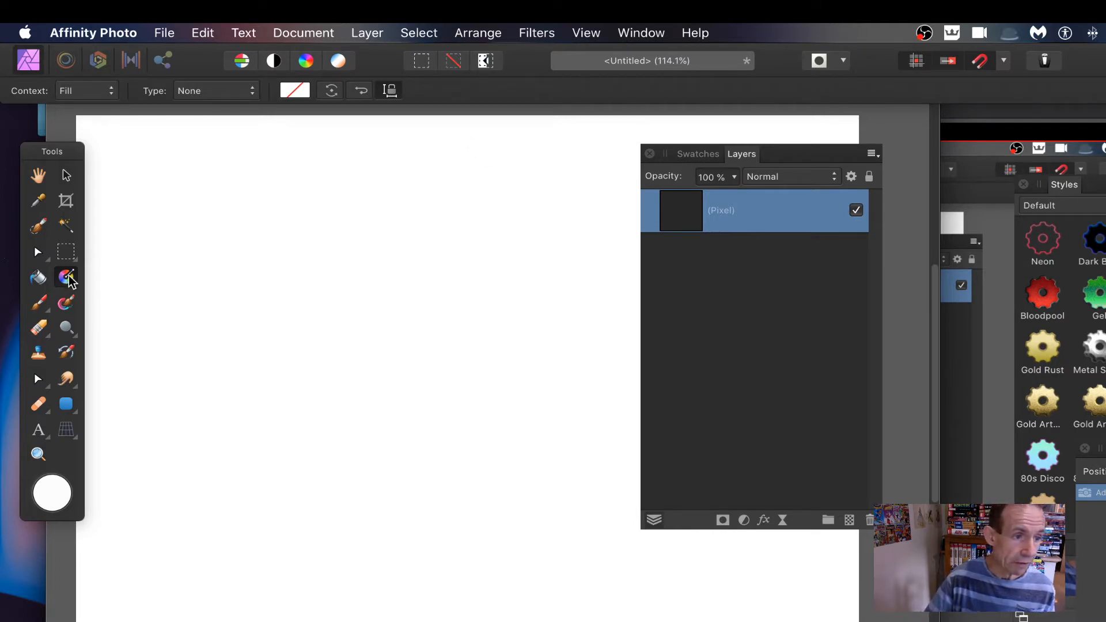
Fill the layer with the radial red, yellow, black and green preset from the Gradients swatches, extending it diagonally past the canvas's lower-right area.
{"action": "left_click_drag", "start_coordinate": [264, 241], "coordinate": [545, 387]}
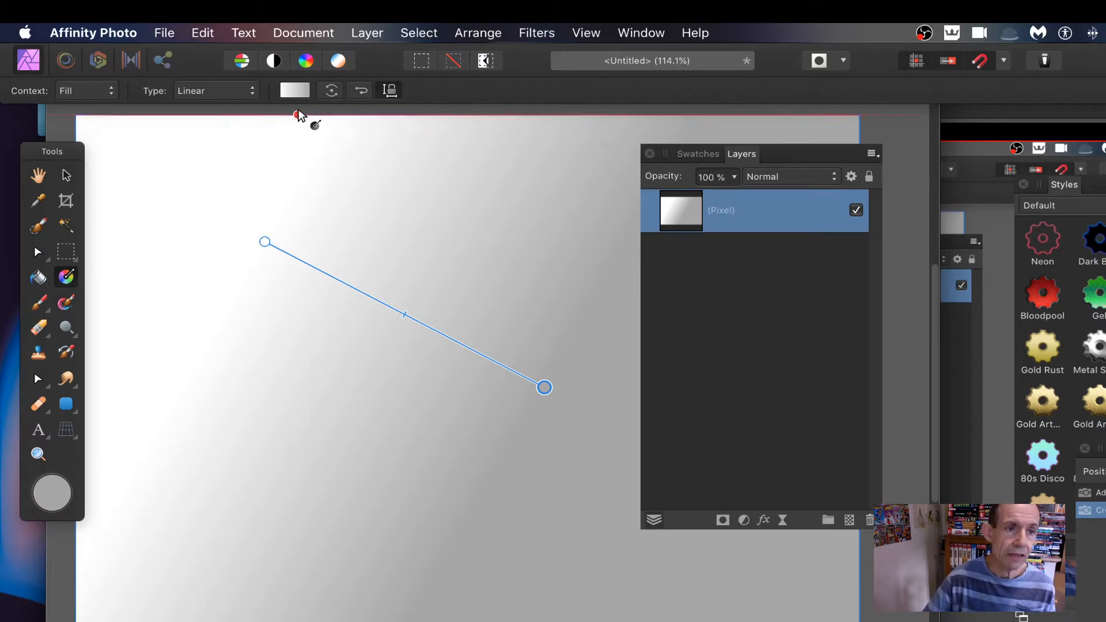
{"action": "left_click", "coordinate": [700, 159]}
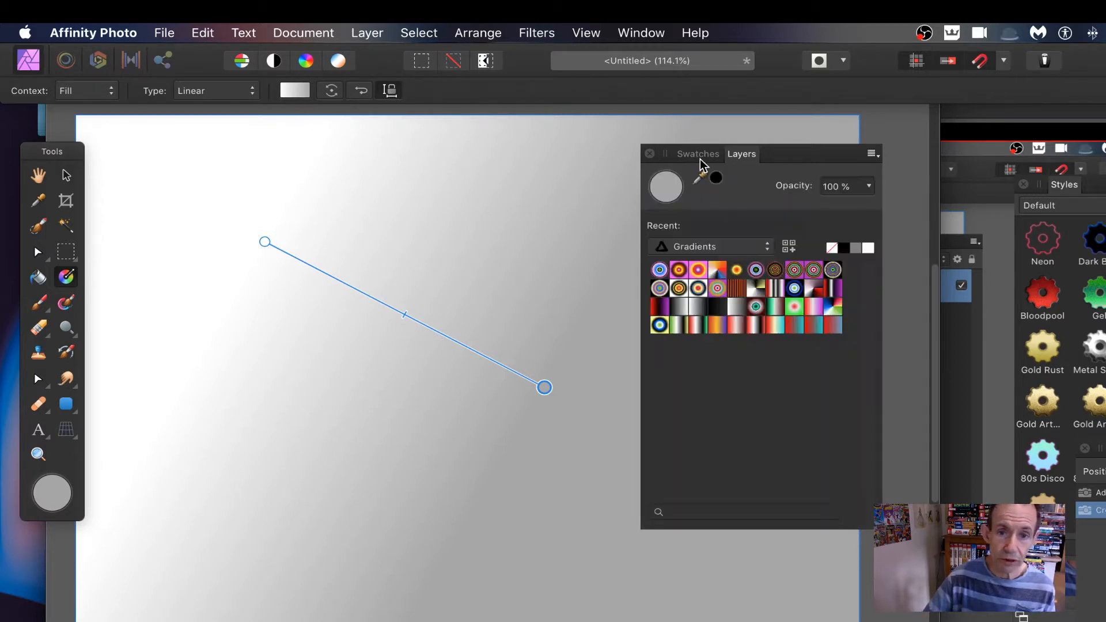
{"action": "left_click", "coordinate": [699, 251]}
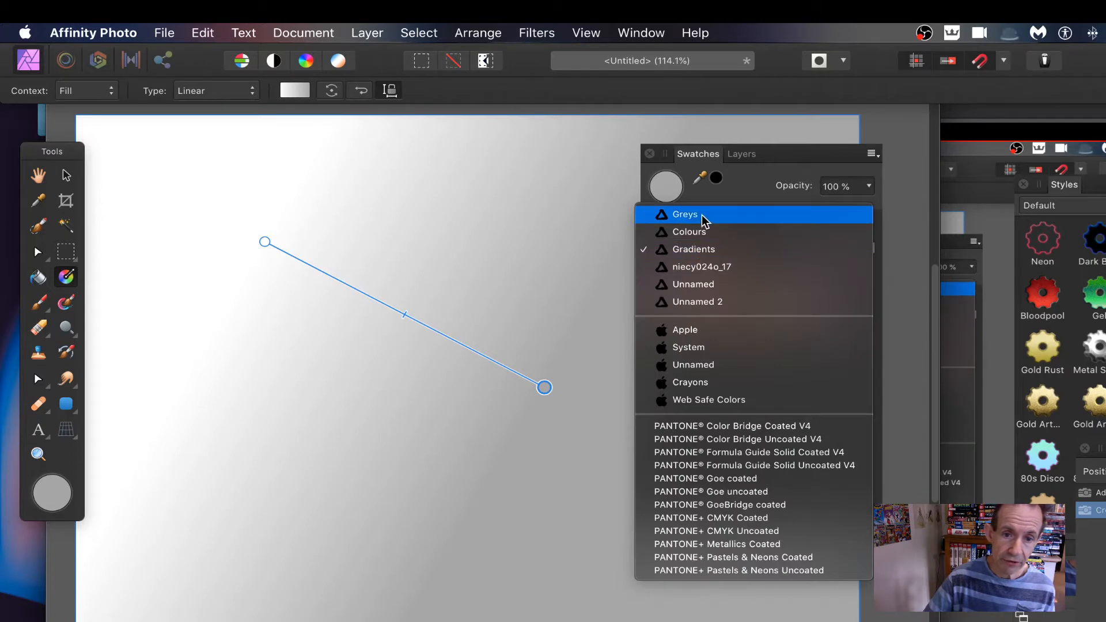
{"action": "left_click", "coordinate": [698, 253]}
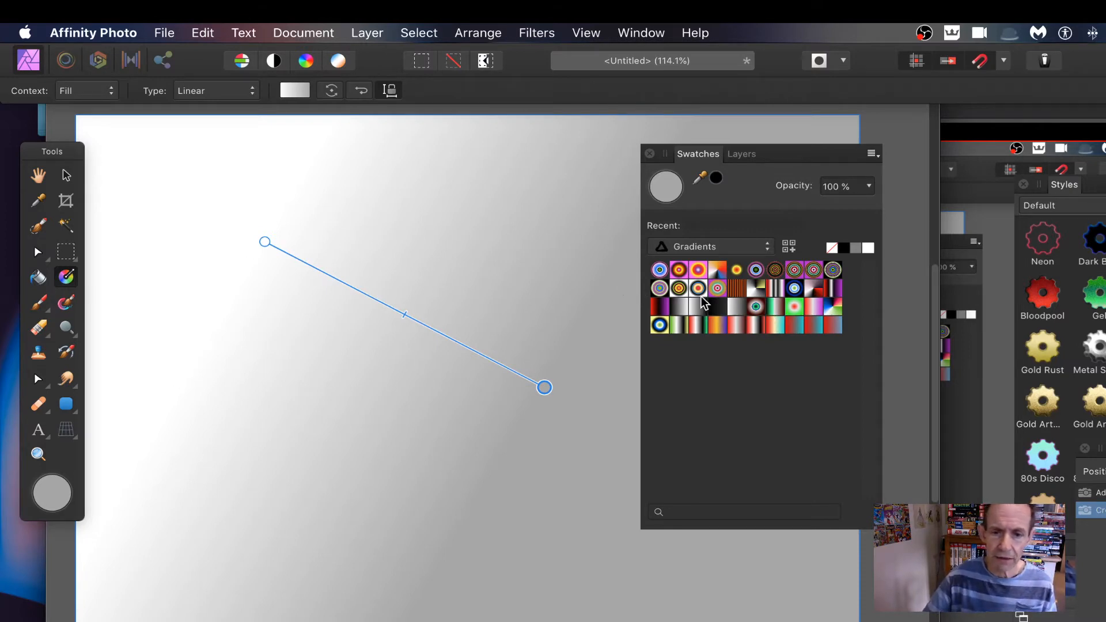
{"action": "left_click", "coordinate": [682, 292]}
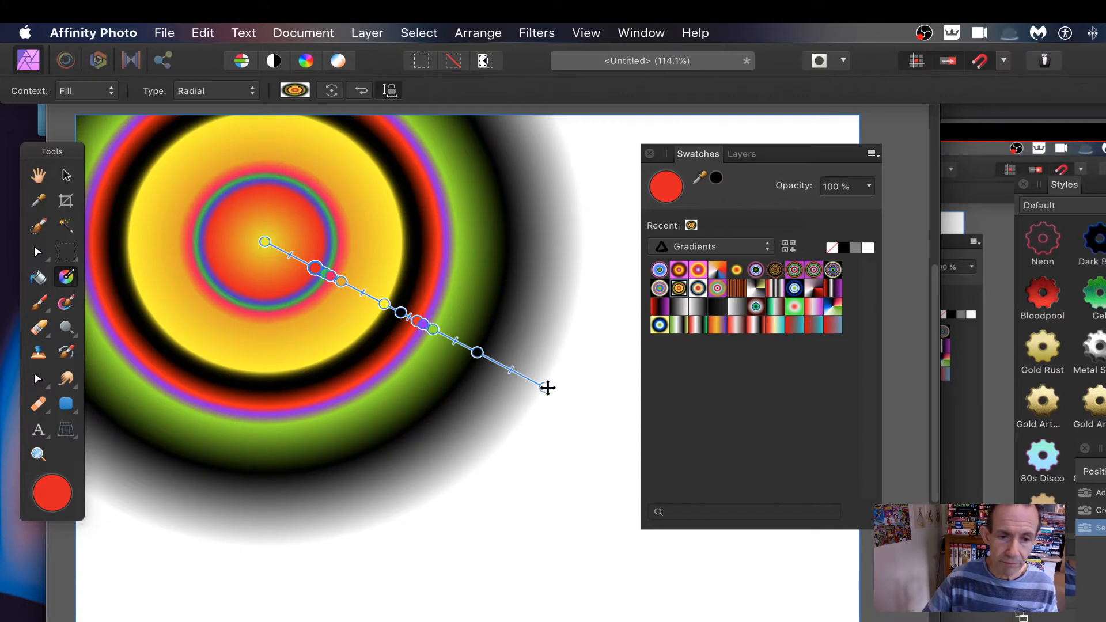
{"action": "left_click_drag", "start_coordinate": [544, 387], "coordinate": [765, 580]}
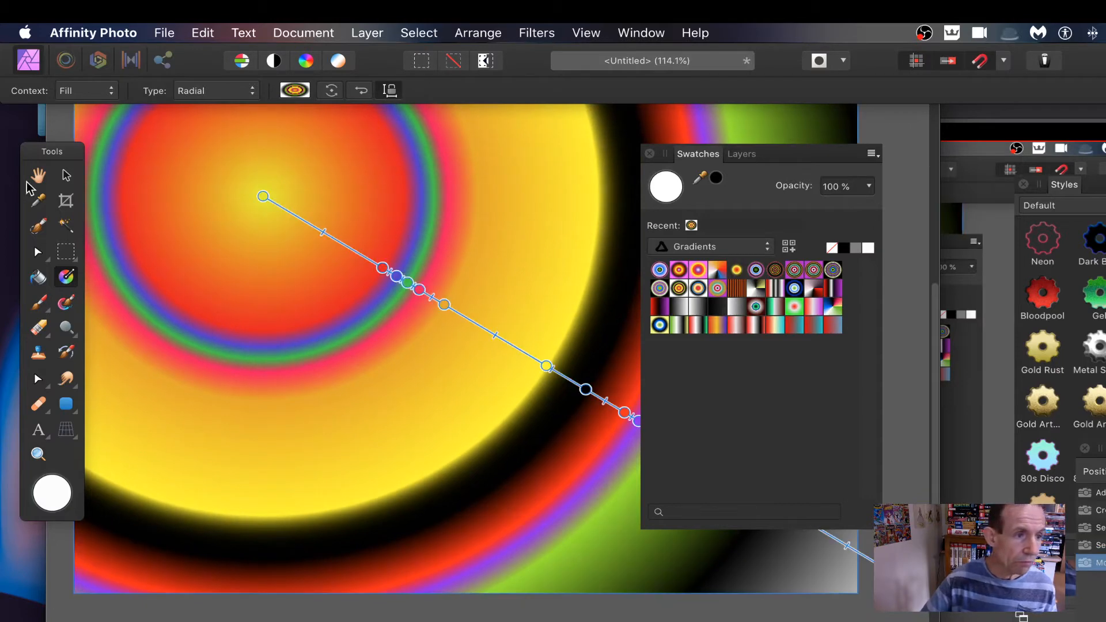
Add a second empty pixel layer above the red and yellow gradient layer.
{"action": "left_click", "coordinate": [39, 176]}
{"action": "left_click_drag", "start_coordinate": [294, 179], "coordinate": [274, 239]}
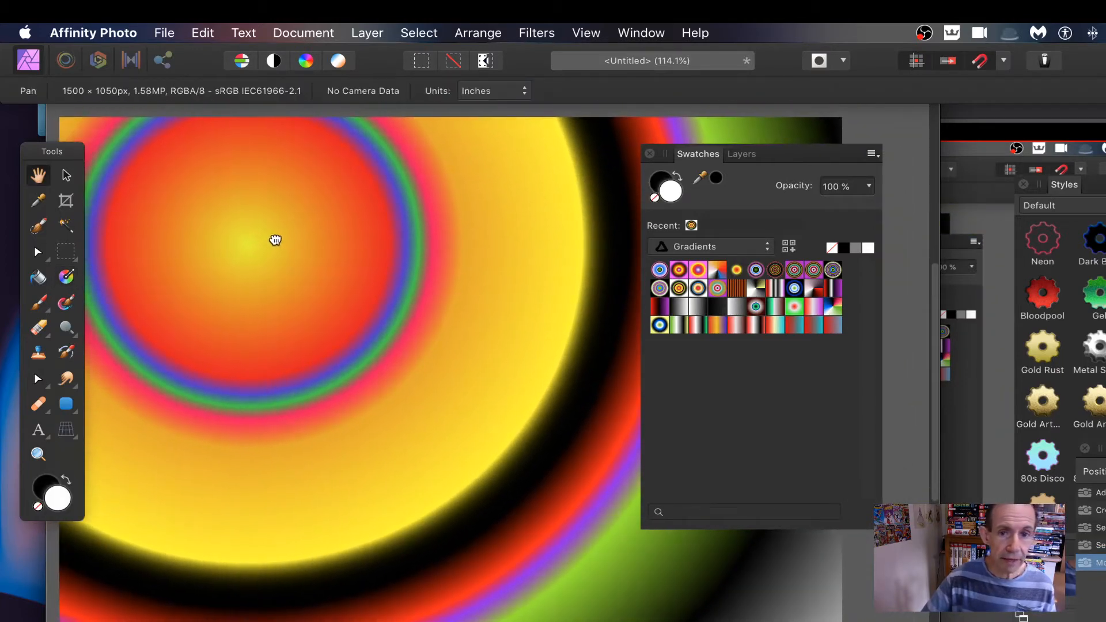
{"action": "left_click", "coordinate": [740, 154]}
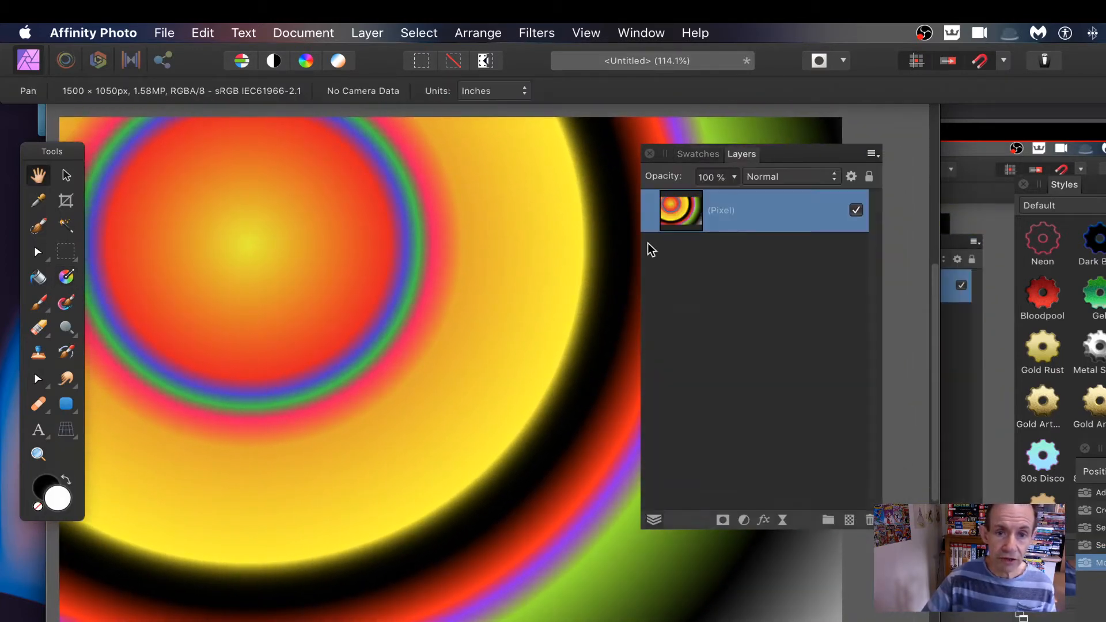
{"action": "left_click", "coordinate": [369, 33]}
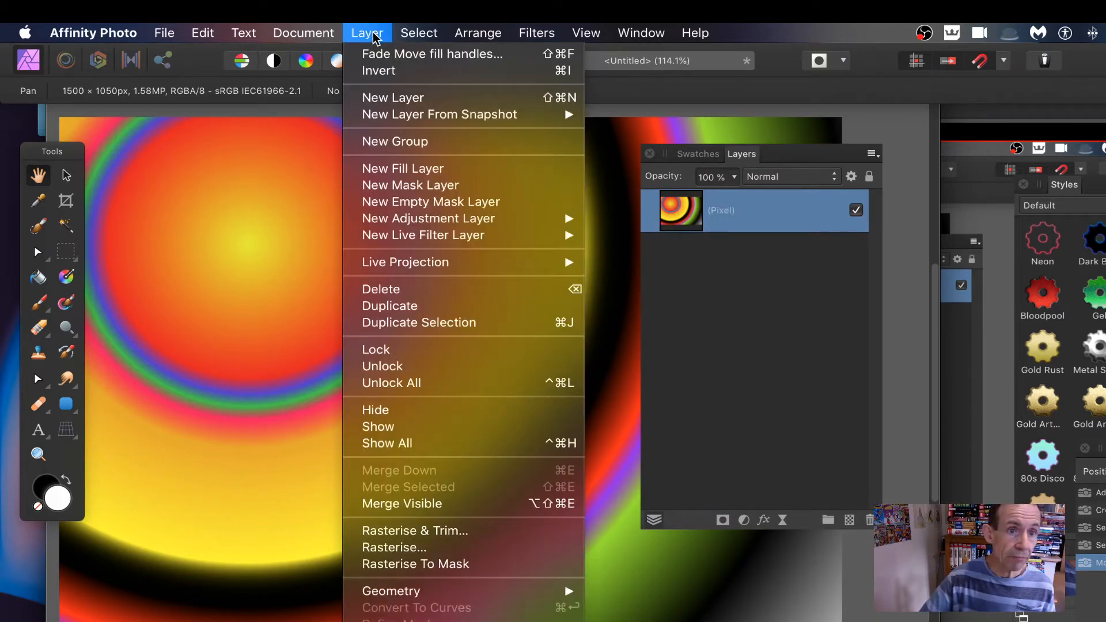
{"action": "left_click", "coordinate": [389, 97]}
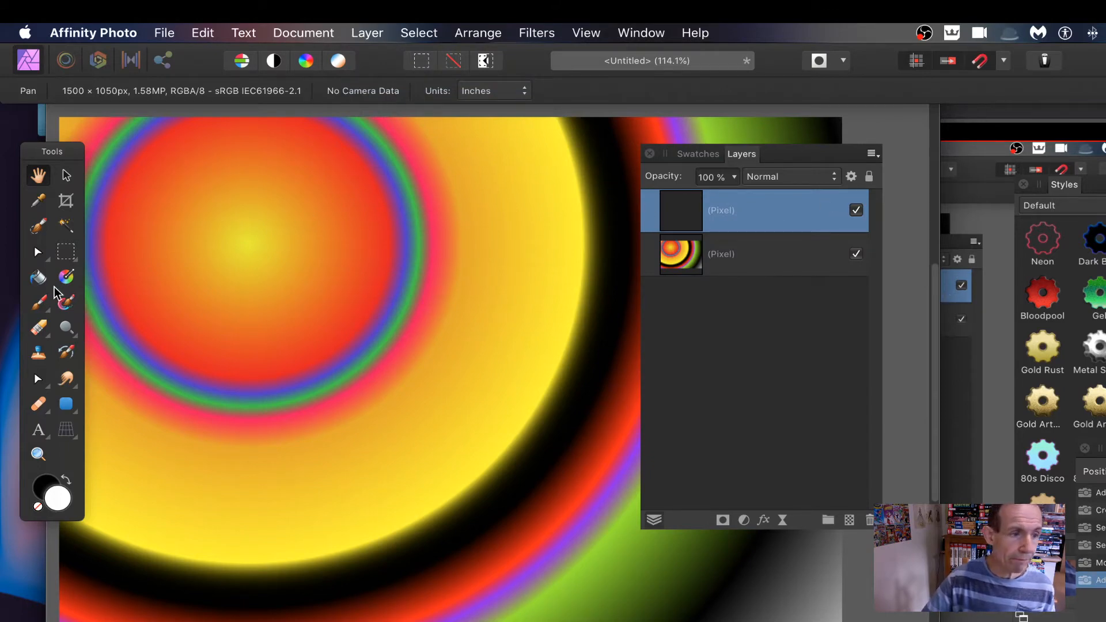
Fill the upper layer with the elliptical green, white, blue and black gradient preset, stretching it from the upper right to the canvas's lower-left corner.
{"action": "left_click", "coordinate": [66, 278]}
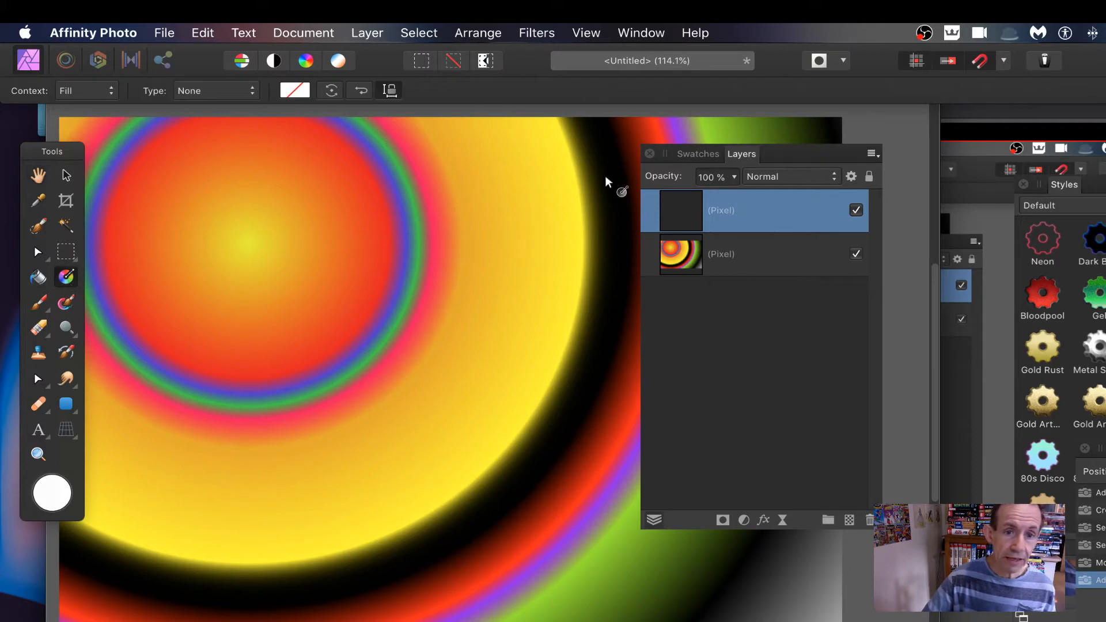
{"action": "left_click_drag", "start_coordinate": [605, 175], "coordinate": [274, 378]}
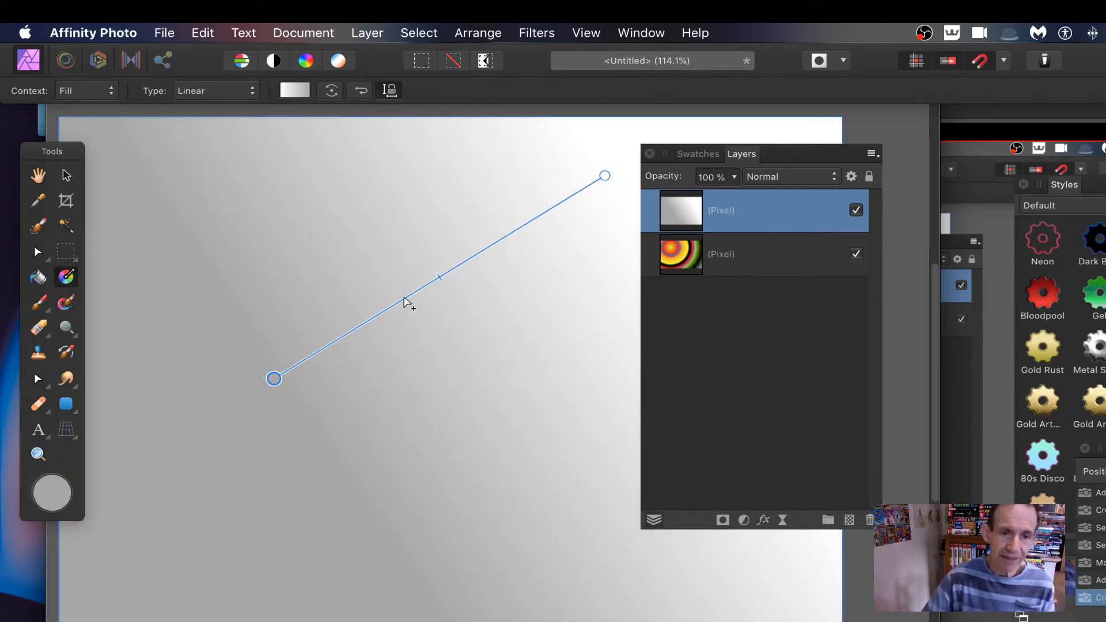
{"action": "left_click", "coordinate": [701, 155]}
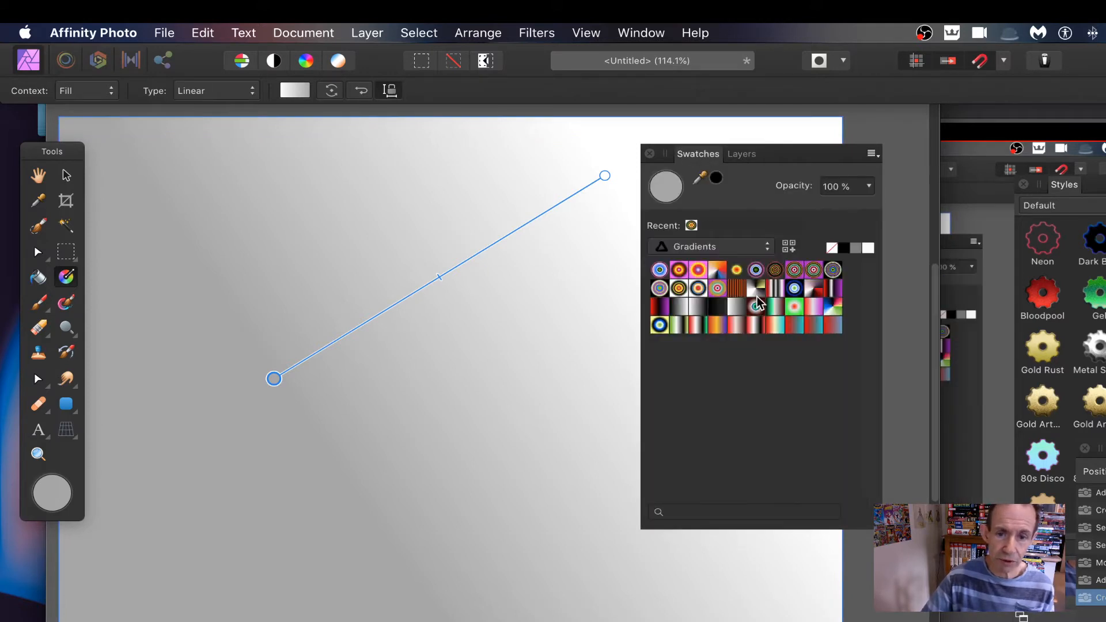
{"action": "left_click", "coordinate": [794, 288]}
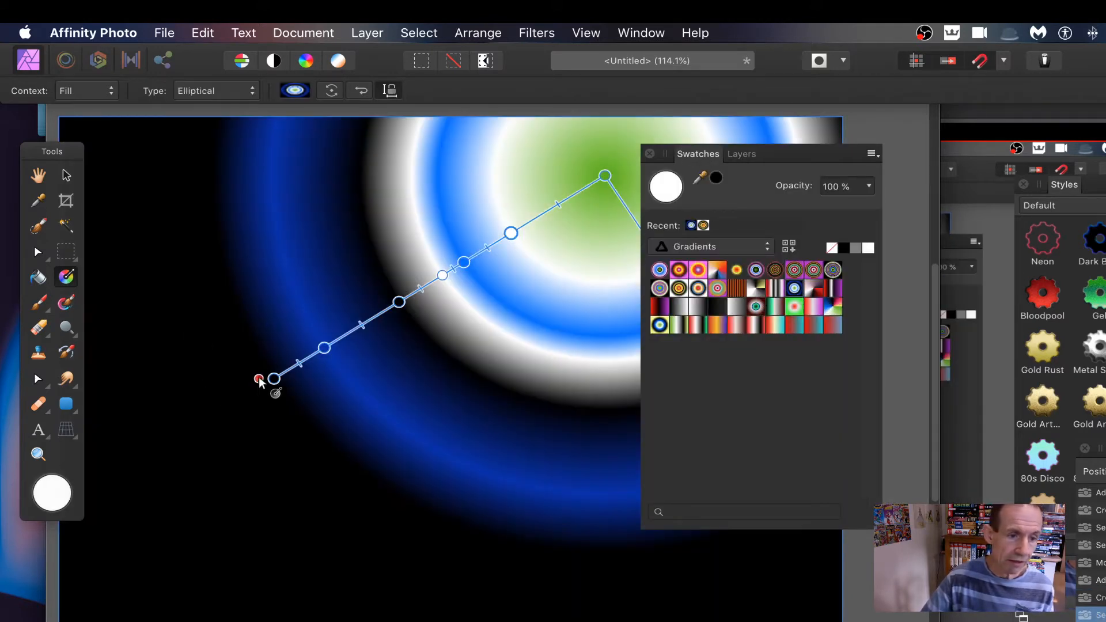
{"action": "left_click_drag", "start_coordinate": [275, 378], "coordinate": [137, 583]}
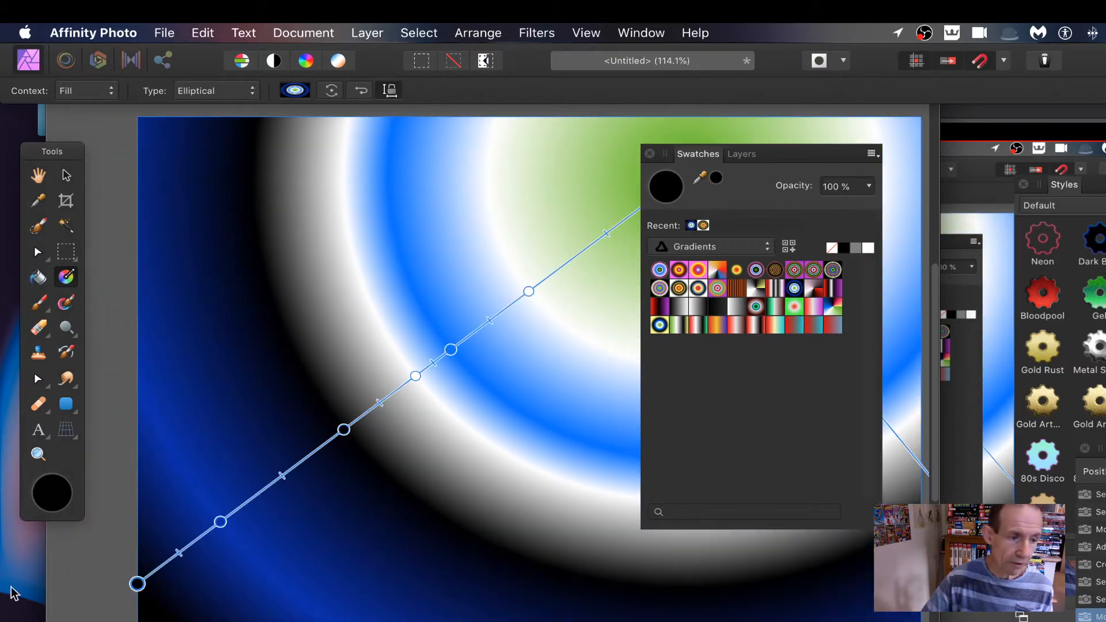
Set the upper gradient layer's blend mode to Difference and merge it down into the layer below.
{"action": "left_click", "coordinate": [38, 175]}
{"action": "left_click_drag", "start_coordinate": [379, 261], "coordinate": [304, 262]}
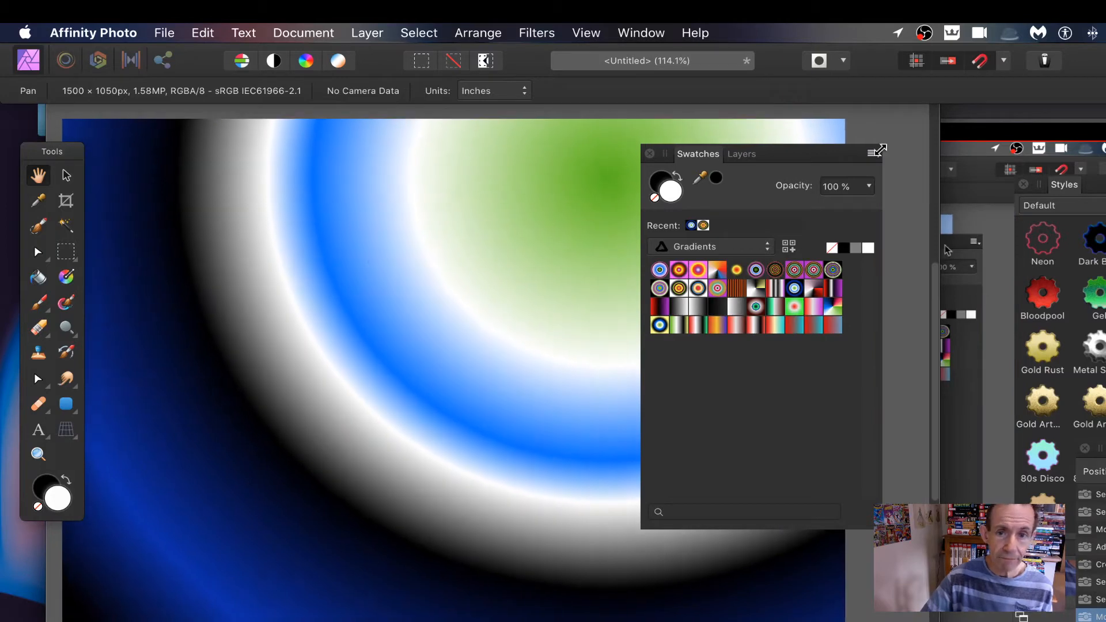
{"action": "left_click", "coordinate": [749, 155]}
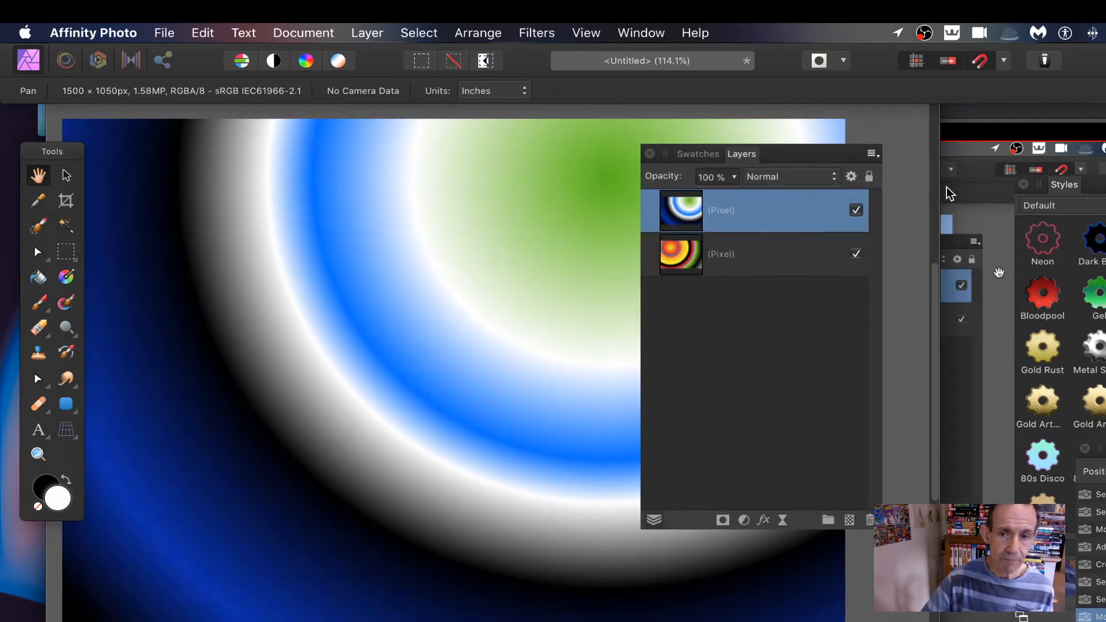
{"action": "left_click", "coordinate": [791, 179]}
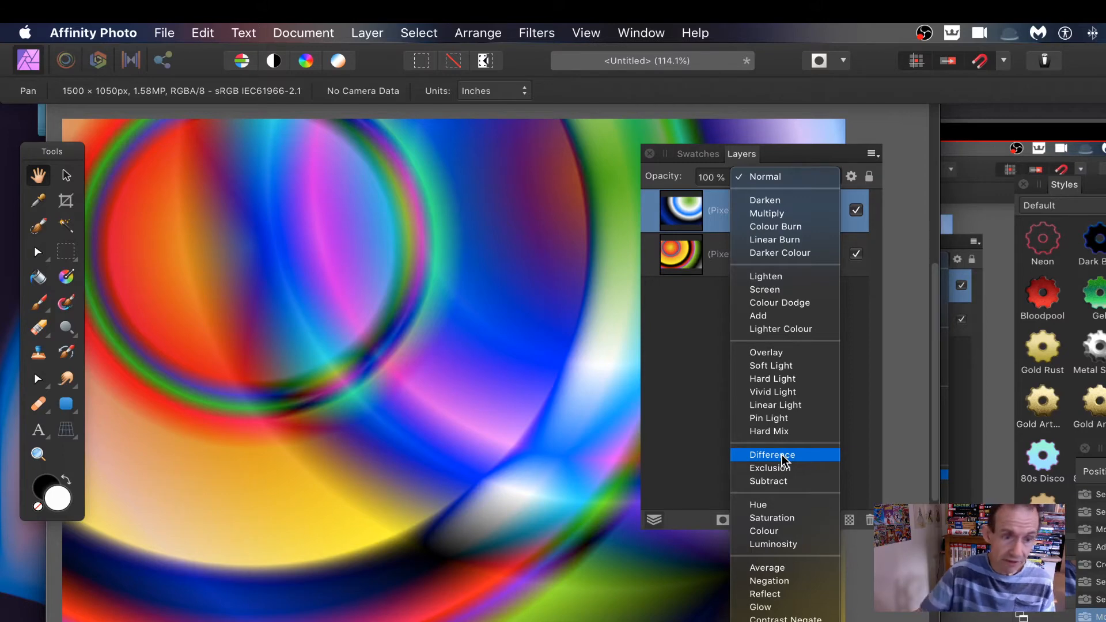
{"action": "left_click", "coordinate": [771, 455]}
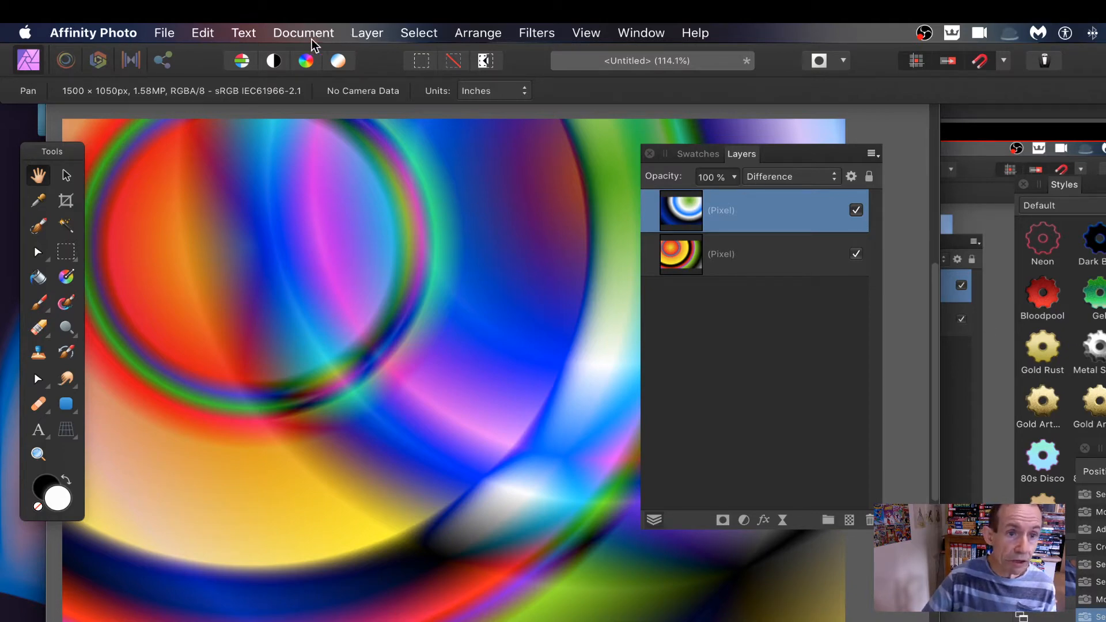
{"action": "left_click", "coordinate": [365, 35]}
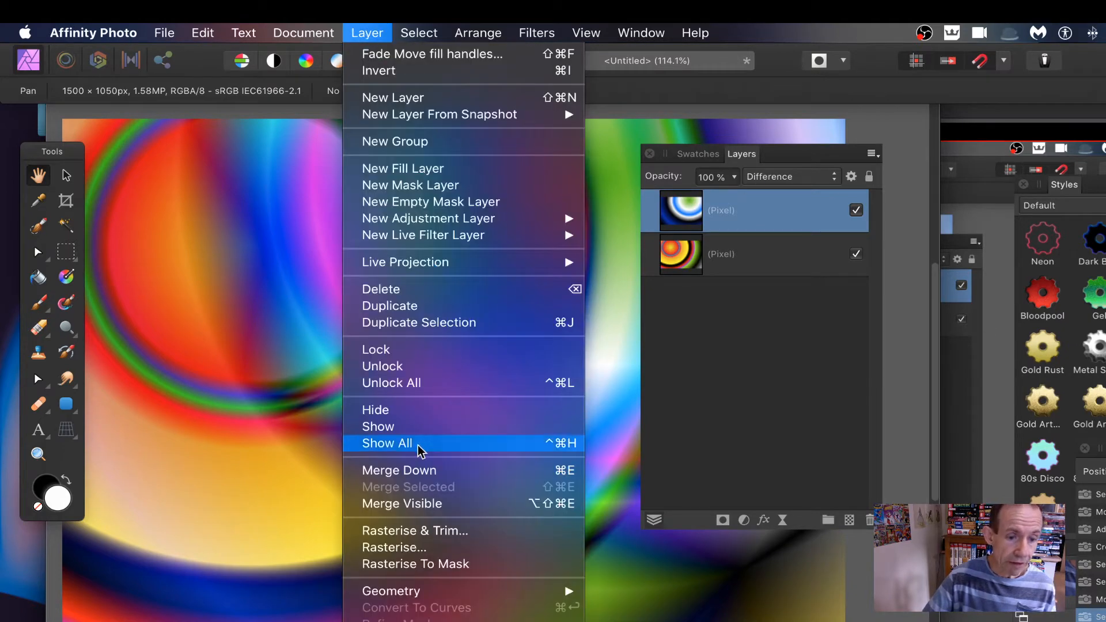
{"action": "left_click", "coordinate": [435, 471]}
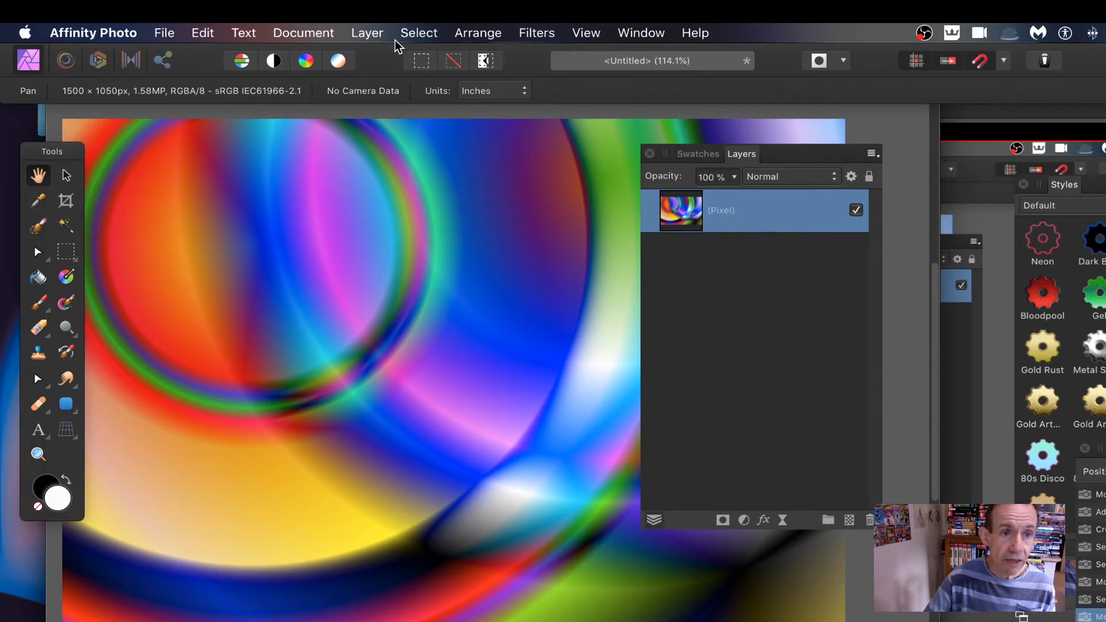
Draw a large wavy-edged selection over the small ring left of the image's centre with the Freehand Selection Tool.
{"action": "left_click", "coordinate": [63, 260]}
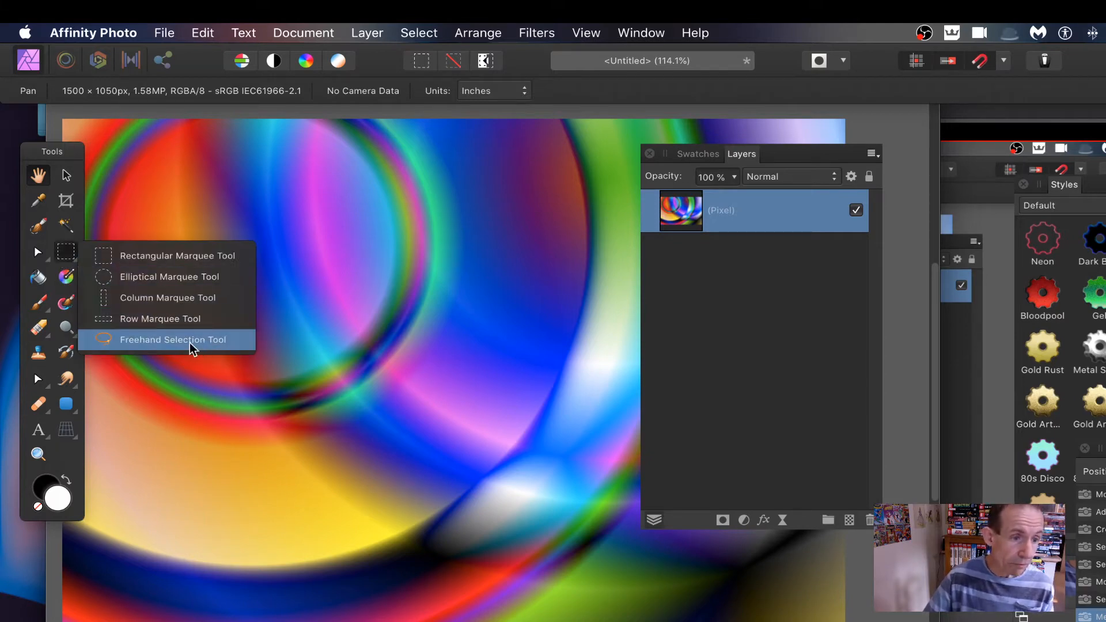
{"action": "left_click", "coordinate": [191, 341]}
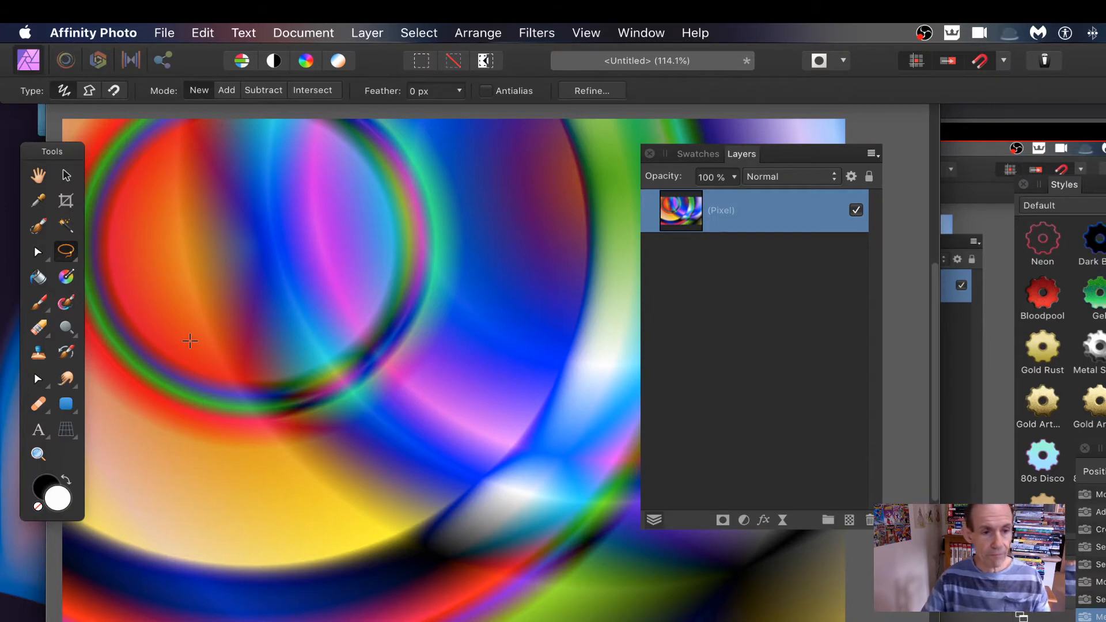
{"action": "mouse_move", "coordinate": [424, 243]}
{"action": "left_mouse_down"}
{"action": "mouse_move", "coordinate": [504, 382]}
{"action": "mouse_move", "coordinate": [483, 449]}
{"action": "mouse_move", "coordinate": [305, 431]}
{"action": "mouse_move", "coordinate": [187, 351]}
{"action": "mouse_move", "coordinate": [241, 230]}
{"action": "mouse_move", "coordinate": [378, 218]}
{"action": "mouse_move", "coordinate": [427, 238]}
{"action": "left_mouse_up"}
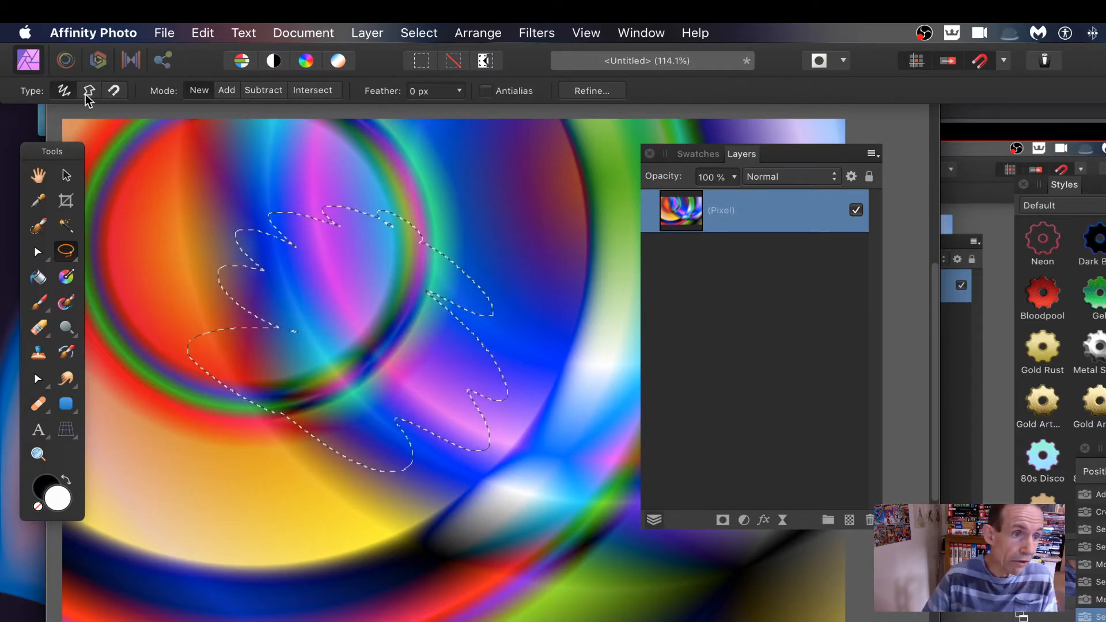
Add three smaller wavy freehand selections in Add mode: over the green band, below it, and in the lower-left yellow area, clearing the Layers panel off the canvas.
{"action": "left_click", "coordinate": [230, 92]}
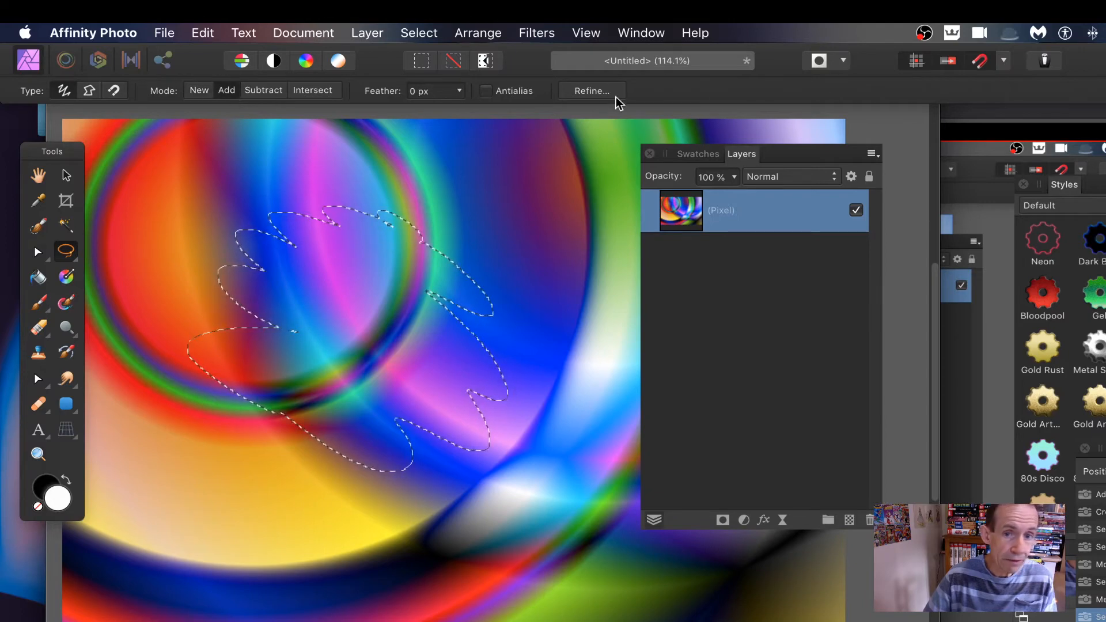
{"action": "left_click_drag", "start_coordinate": [793, 156], "coordinate": [1019, 136]}
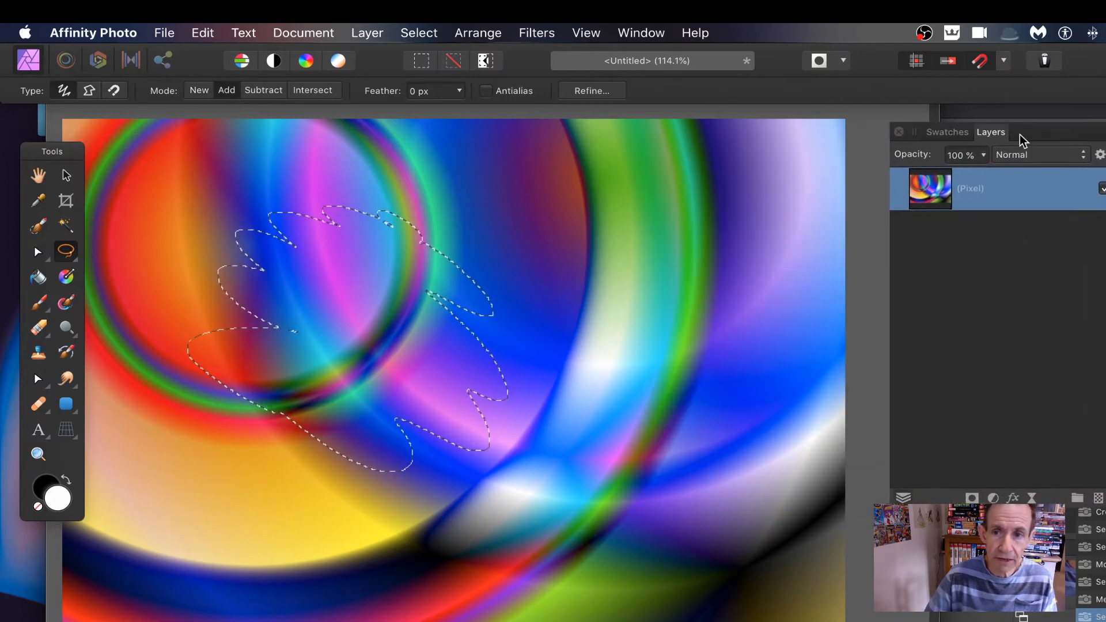
{"action": "mouse_move", "coordinate": [679, 216]}
{"action": "left_mouse_down"}
{"action": "mouse_move", "coordinate": [703, 240]}
{"action": "mouse_move", "coordinate": [646, 316]}
{"action": "mouse_move", "coordinate": [596, 352]}
{"action": "mouse_move", "coordinate": [547, 263]}
{"action": "mouse_move", "coordinate": [556, 180]}
{"action": "mouse_move", "coordinate": [577, 160]}
{"action": "mouse_move", "coordinate": [654, 179]}
{"action": "mouse_move", "coordinate": [679, 216]}
{"action": "left_mouse_up"}
{"action": "mouse_move", "coordinate": [662, 436]}
{"action": "left_mouse_down"}
{"action": "mouse_move", "coordinate": [680, 524]}
{"action": "mouse_move", "coordinate": [596, 568]}
{"action": "mouse_move", "coordinate": [535, 512]}
{"action": "mouse_move", "coordinate": [594, 432]}
{"action": "mouse_move", "coordinate": [662, 435]}
{"action": "left_mouse_up"}
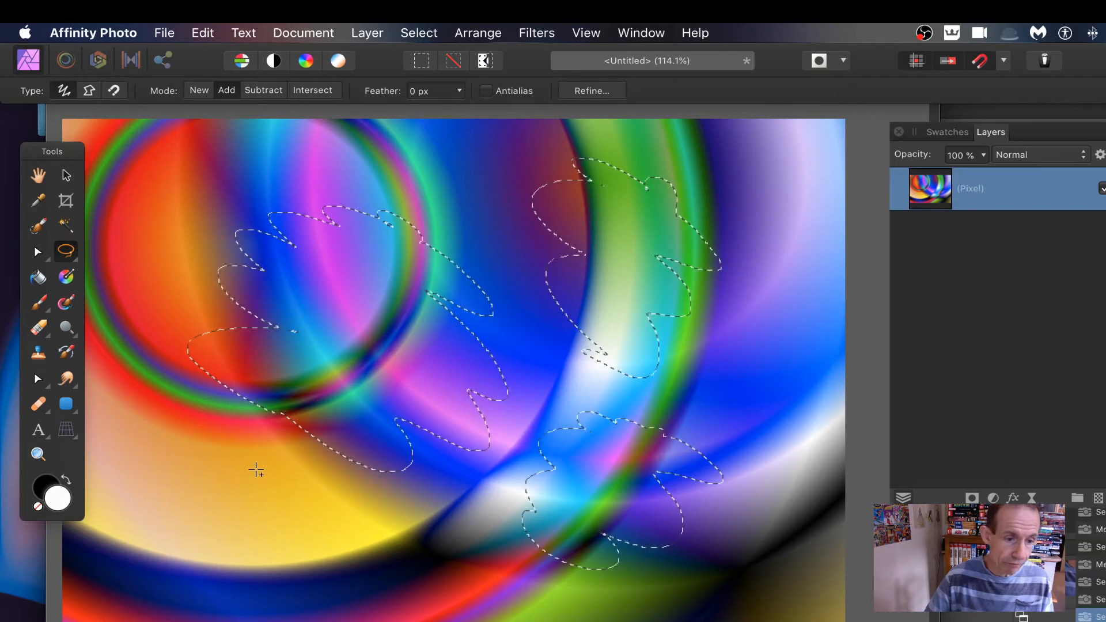
{"action": "mouse_move", "coordinate": [257, 469]}
{"action": "left_mouse_down"}
{"action": "mouse_move", "coordinate": [260, 567]}
{"action": "mouse_move", "coordinate": [222, 597]}
{"action": "mouse_move", "coordinate": [156, 566]}
{"action": "left_mouse_up"}
{"action": "mouse_move", "coordinate": [182, 491]}
{"action": "left_mouse_down"}
{"action": "mouse_move", "coordinate": [230, 464]}
{"action": "mouse_move", "coordinate": [257, 469]}
{"action": "left_mouse_up"}
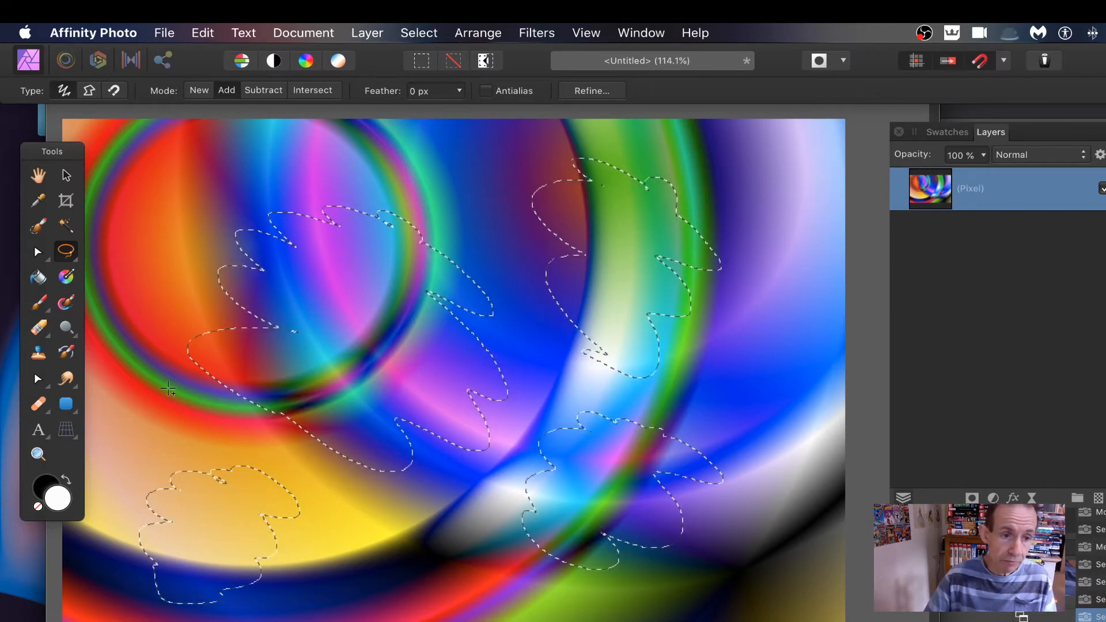
Feather the combined freehand selection with a radius of about 227.5 px.
{"action": "left_click", "coordinate": [426, 33]}
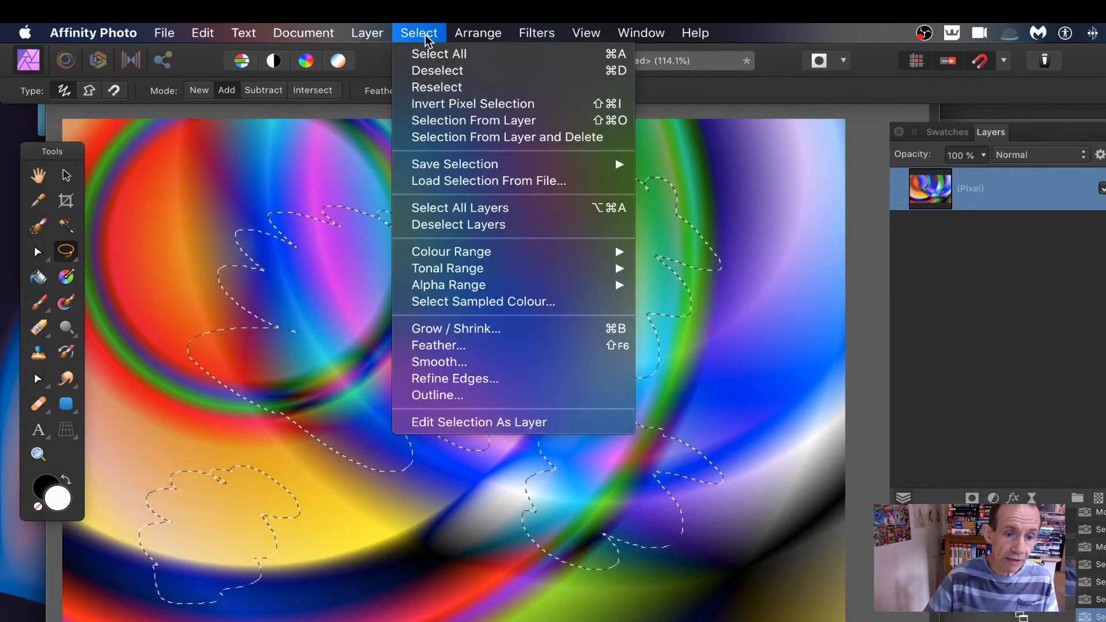
{"action": "left_click", "coordinate": [445, 345]}
{"action": "left_click_drag", "start_coordinate": [495, 573], "coordinate": [425, 230]}
{"action": "left_click_drag", "start_coordinate": [308, 266], "coordinate": [334, 267]}
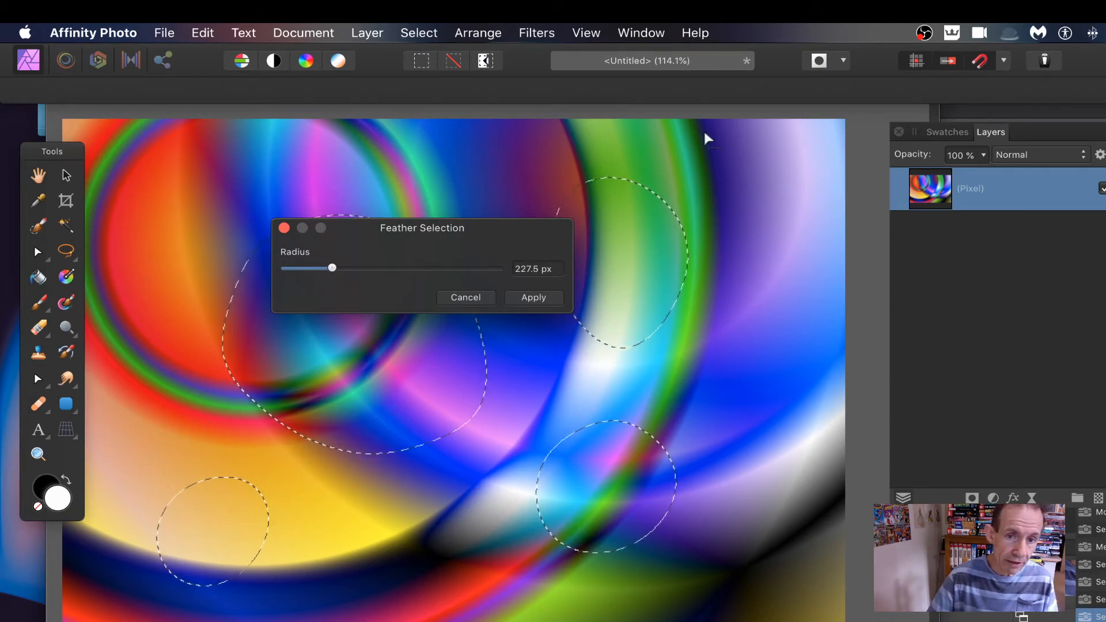
{"action": "left_click", "coordinate": [533, 298]}
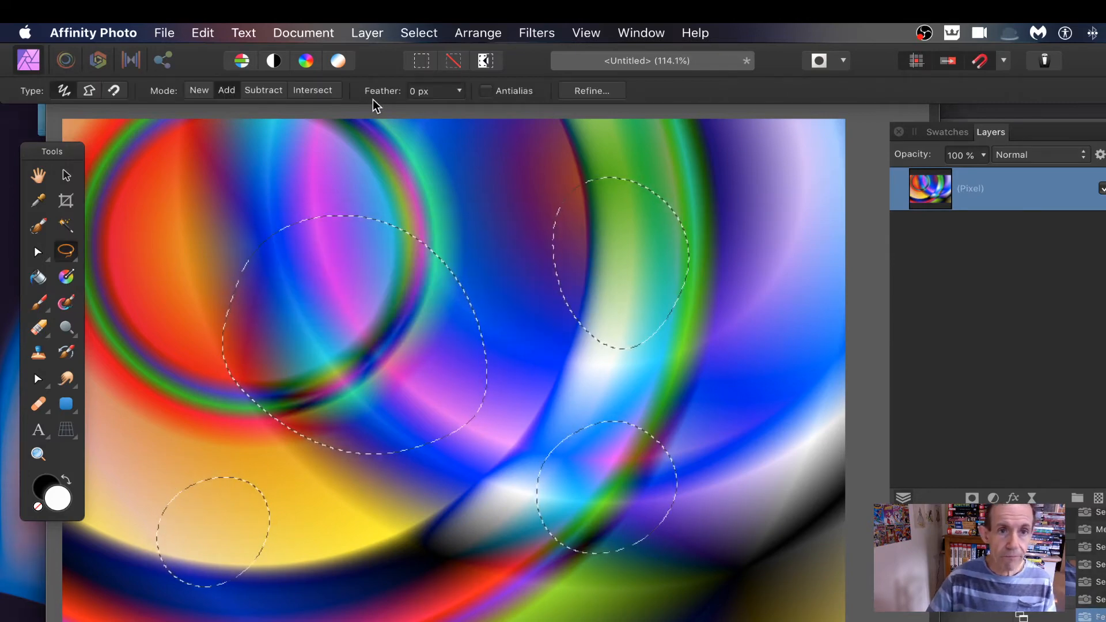
Start a Mirror distortion with 10 mirrors on the selected areas, placing its origin near the lower edge of the large selection.
{"action": "left_click", "coordinate": [532, 34]}
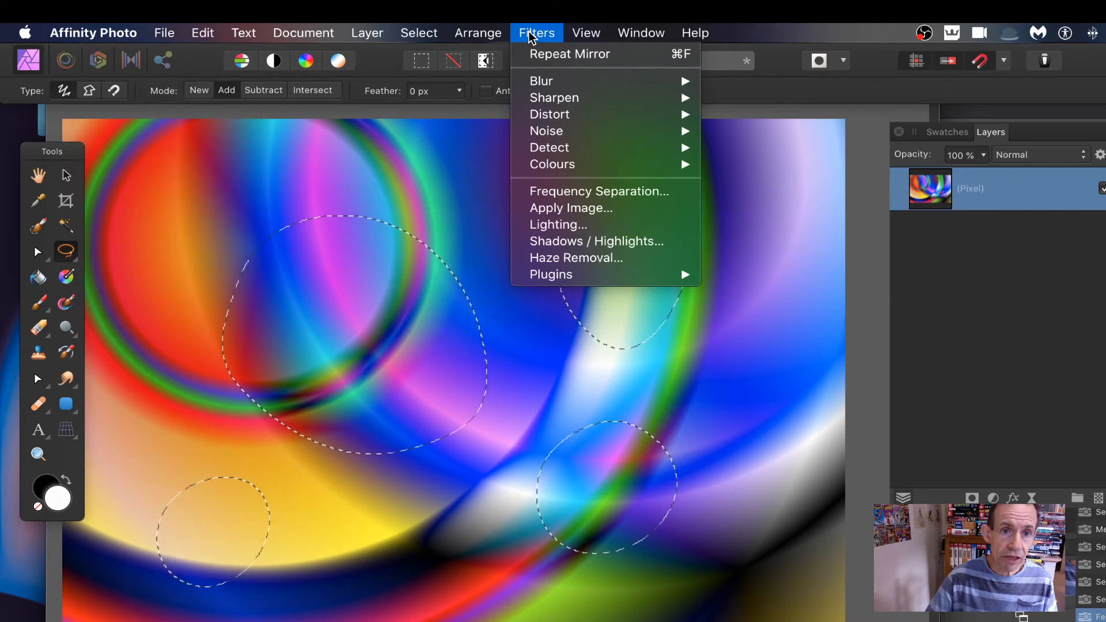
{"action": "mouse_move", "coordinate": [576, 114]}
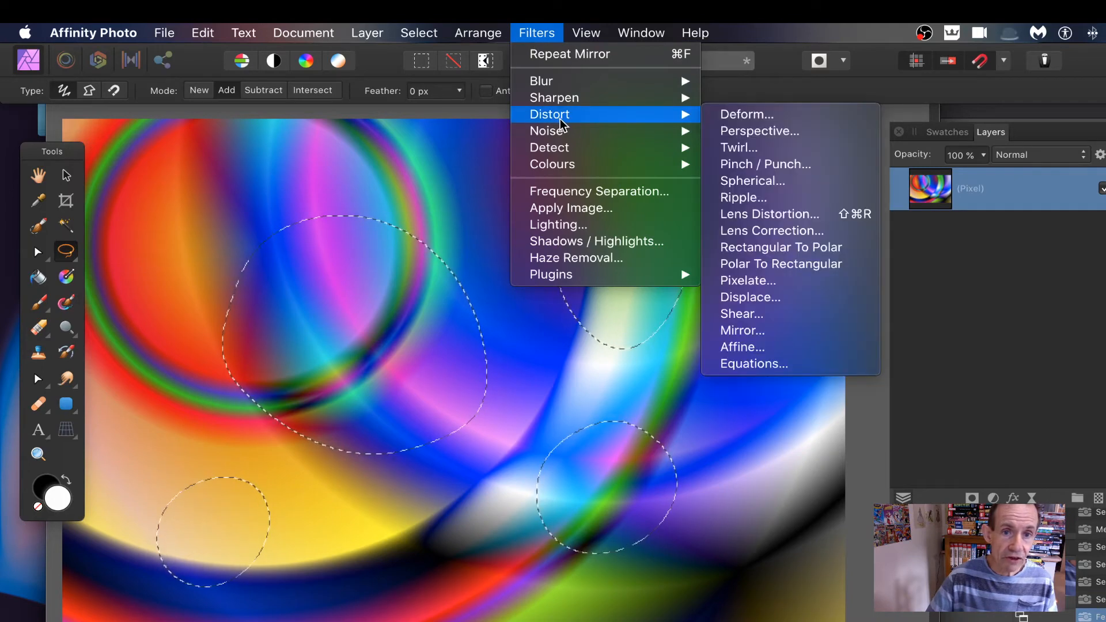
{"action": "left_click", "coordinate": [769, 325]}
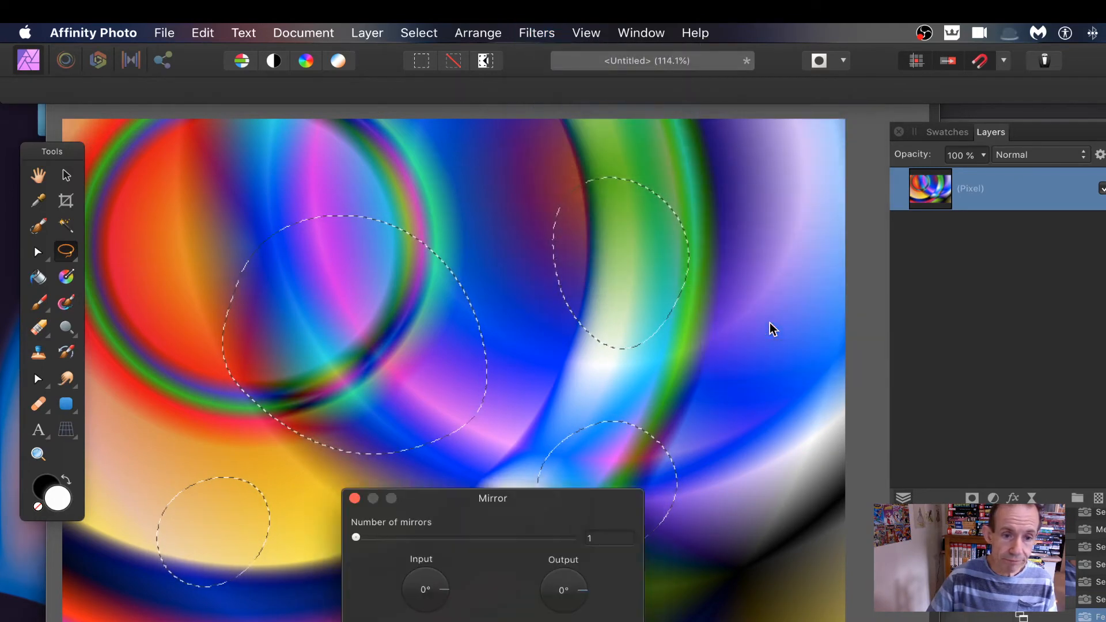
{"action": "left_click_drag", "start_coordinate": [482, 505], "coordinate": [704, 276]}
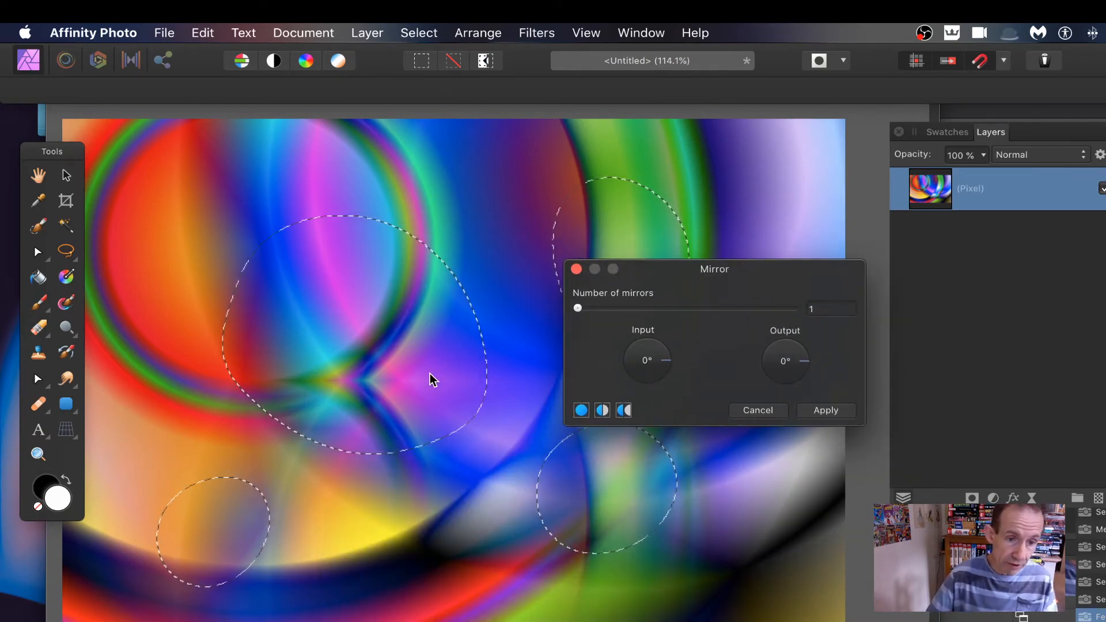
{"action": "left_click_drag", "start_coordinate": [390, 378], "coordinate": [348, 345]}
{"action": "left_click_drag", "start_coordinate": [675, 269], "coordinate": [590, 264]}
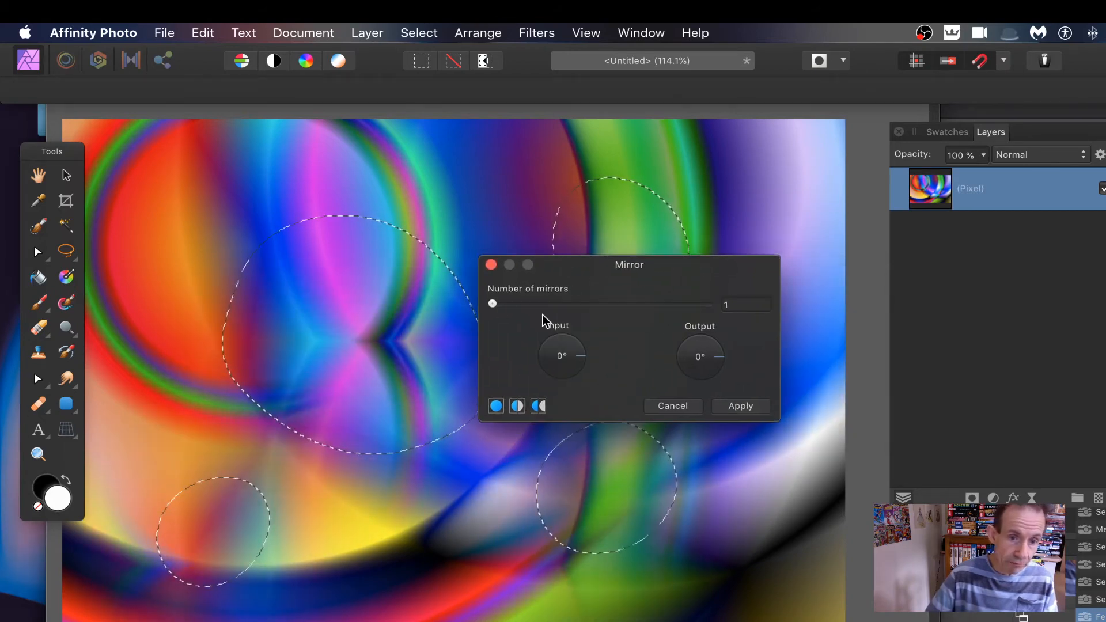
{"action": "left_click_drag", "start_coordinate": [493, 304], "coordinate": [598, 311]}
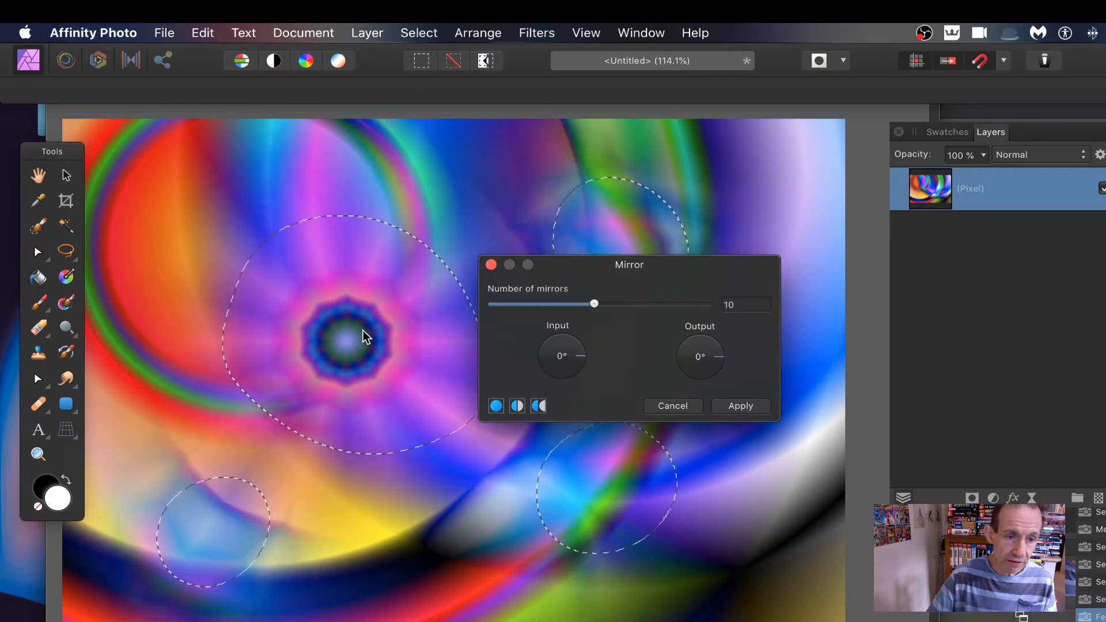
{"action": "left_click_drag", "start_coordinate": [395, 316], "coordinate": [421, 440]}
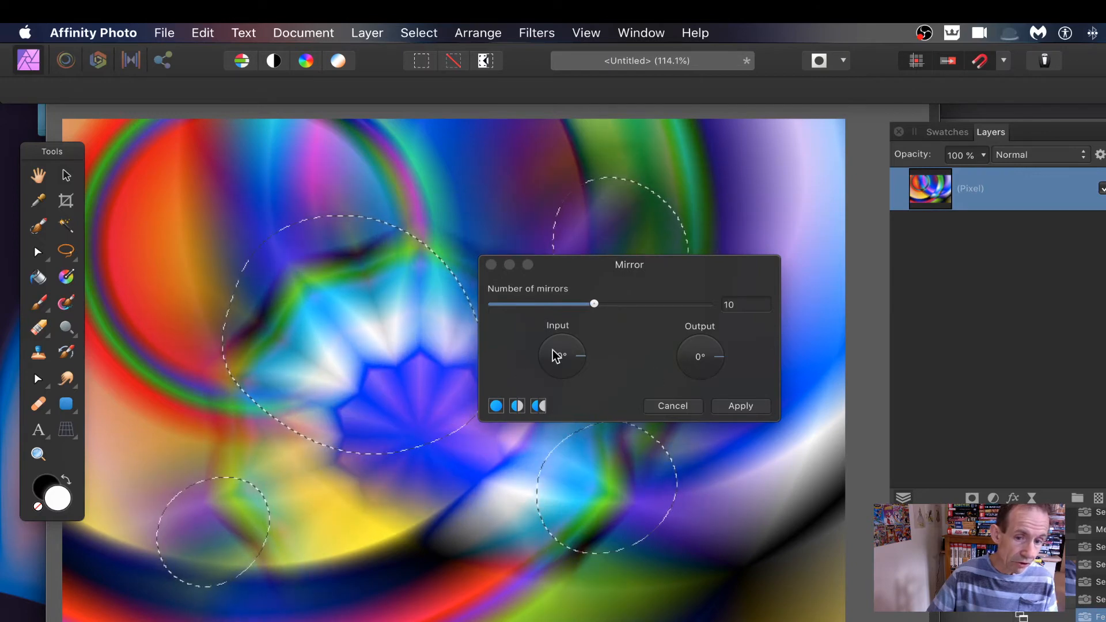
Set the mirror's input angle to about 240° and output angle to about 35°, and apply the filter.
{"action": "left_click", "coordinate": [583, 360]}
{"action": "left_click_drag", "start_coordinate": [583, 360], "coordinate": [535, 403]}
{"action": "left_click", "coordinate": [537, 406]}
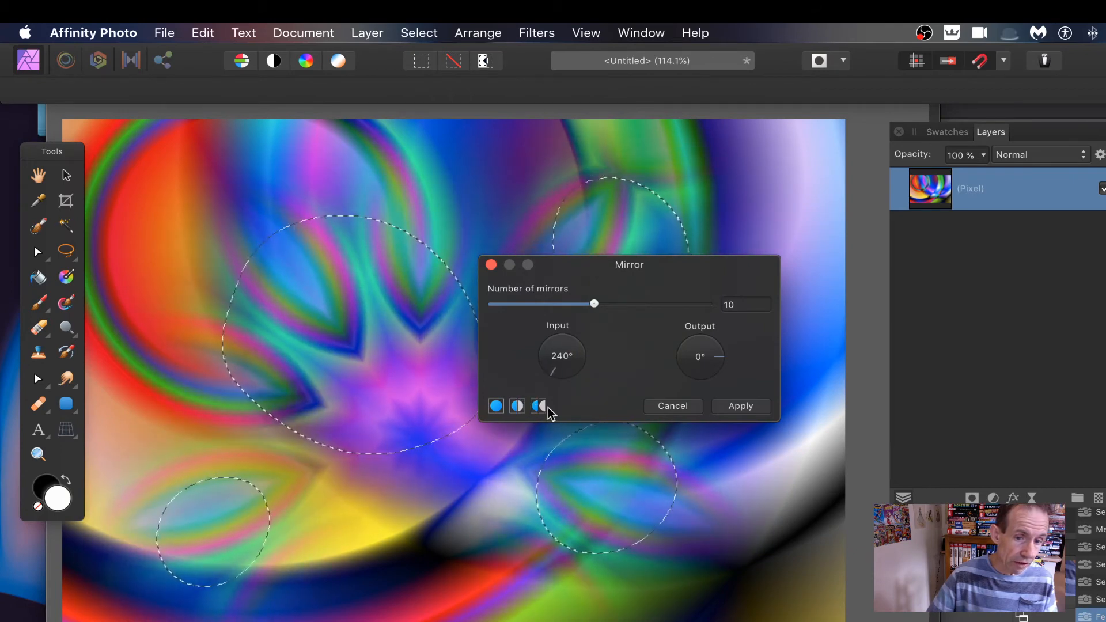
{"action": "left_click_drag", "start_coordinate": [722, 364], "coordinate": [763, 313]}
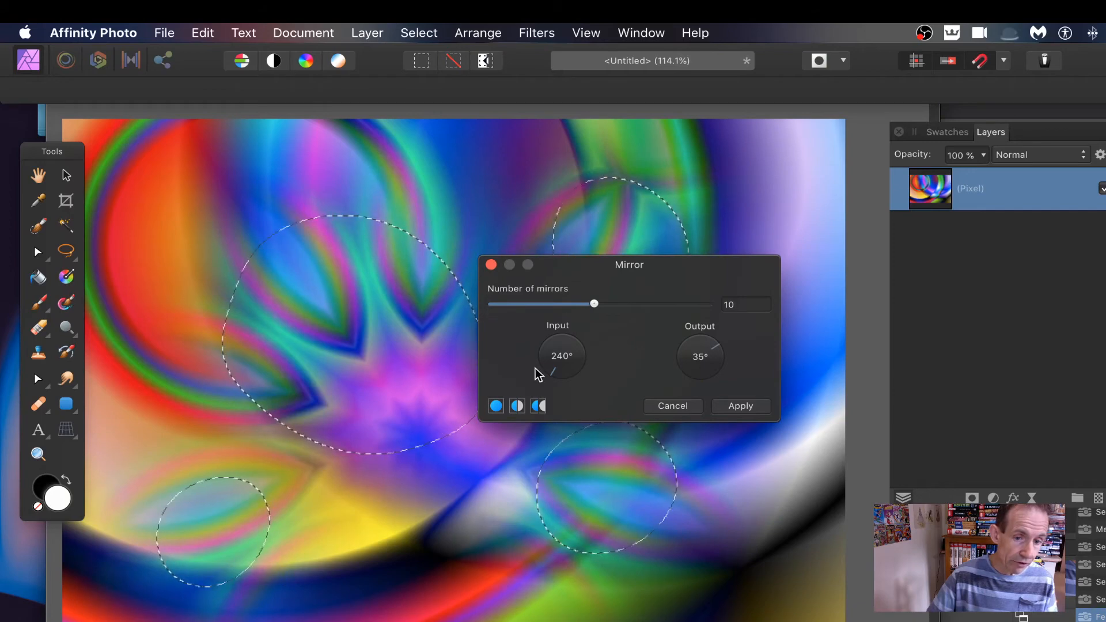
{"action": "left_click", "coordinate": [759, 410]}
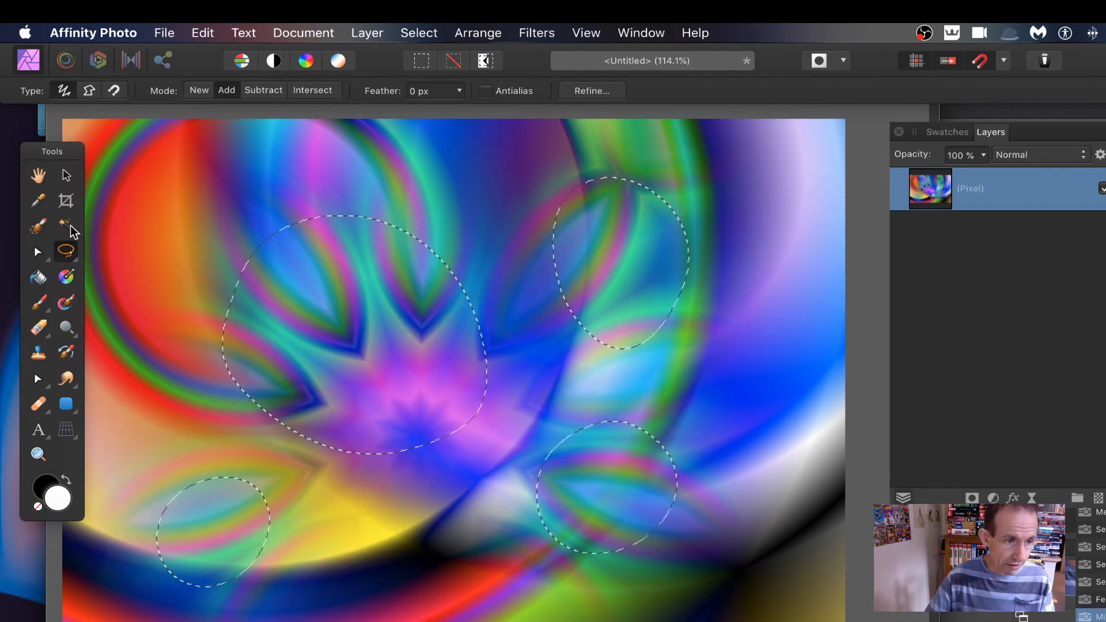
Move the selection outlines up and left with the Rectangular Marquee Tool so the largest one overlaps the red and green ring.
{"action": "left_click", "coordinate": [67, 256]}
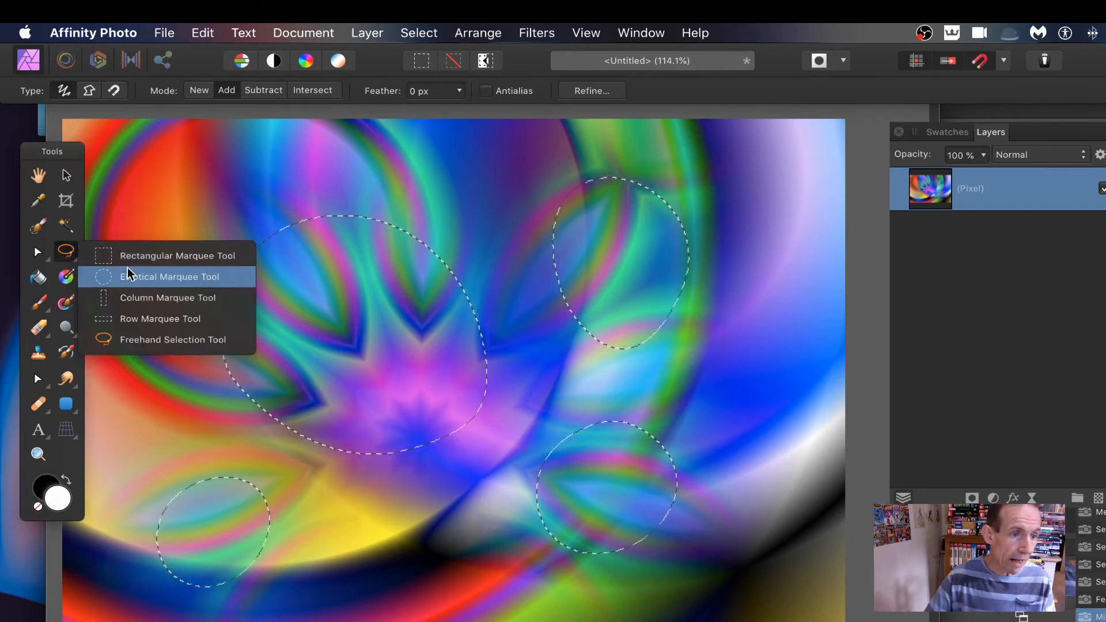
{"action": "left_click", "coordinate": [167, 257]}
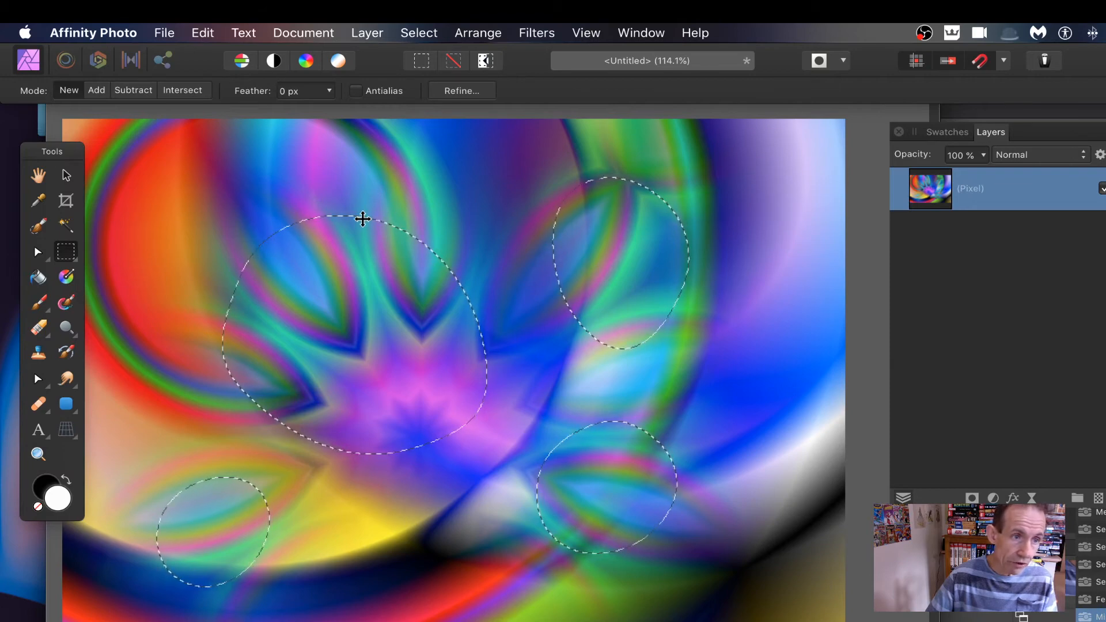
{"action": "left_click_drag", "start_coordinate": [550, 172], "coordinate": [273, 151]}
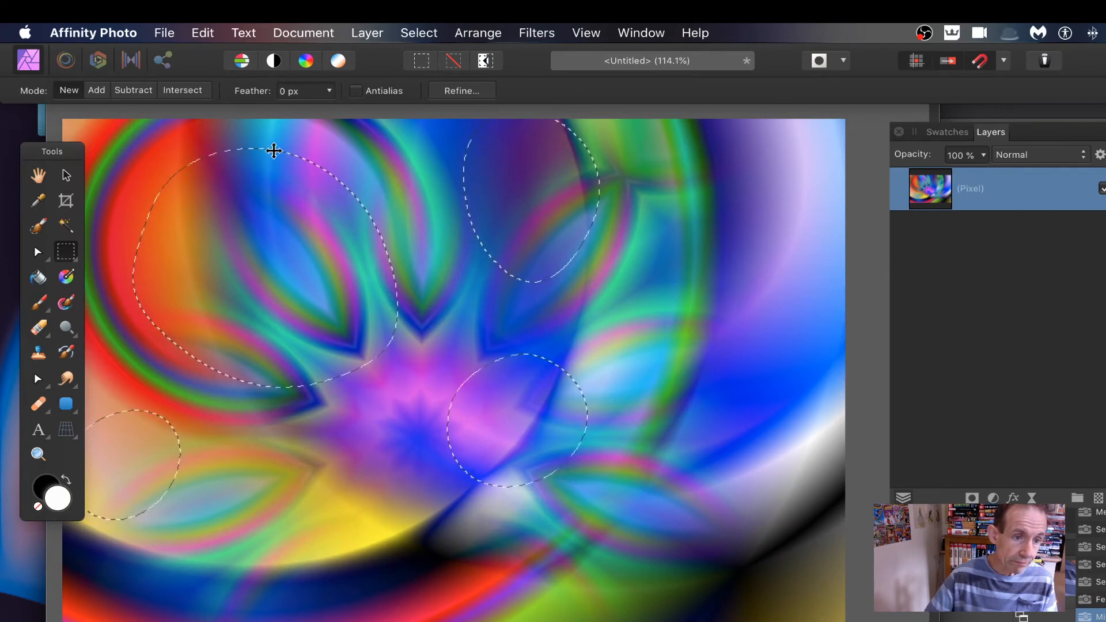
Start another Mirror distortion with 12 mirrors, placing its origin in the upper part of the large selection.
{"action": "left_click", "coordinate": [537, 34]}
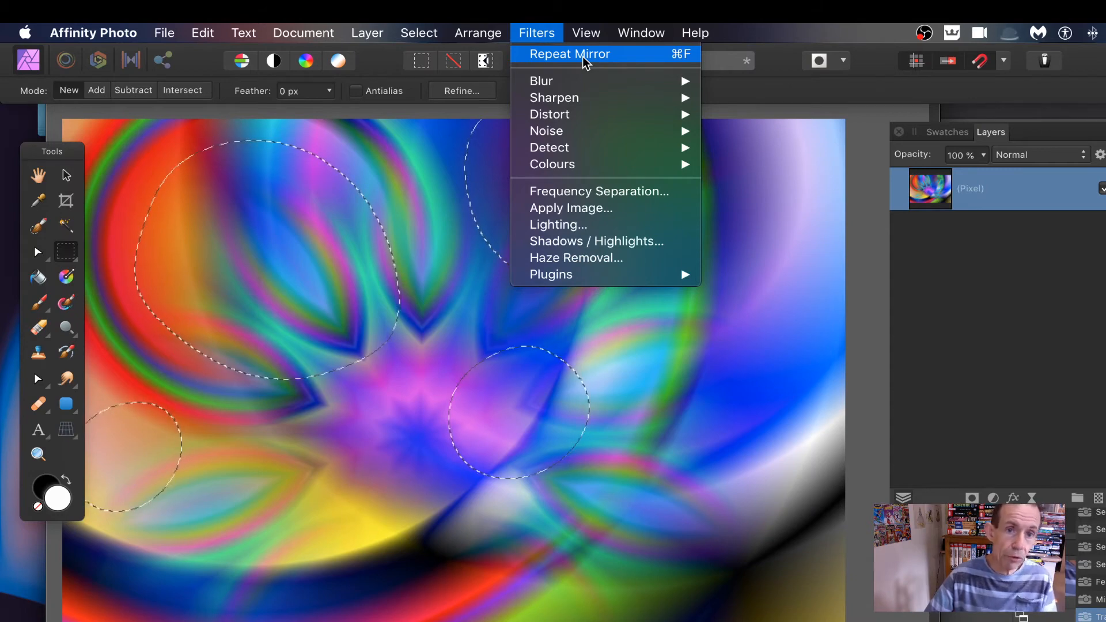
{"action": "mouse_move", "coordinate": [598, 119]}
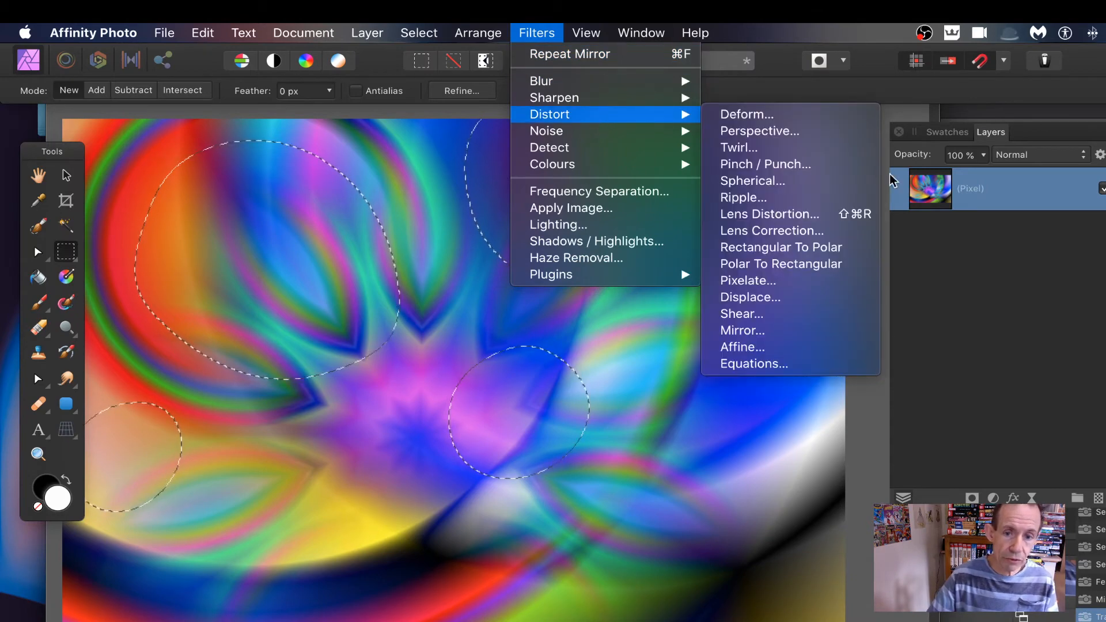
{"action": "left_click", "coordinate": [768, 334]}
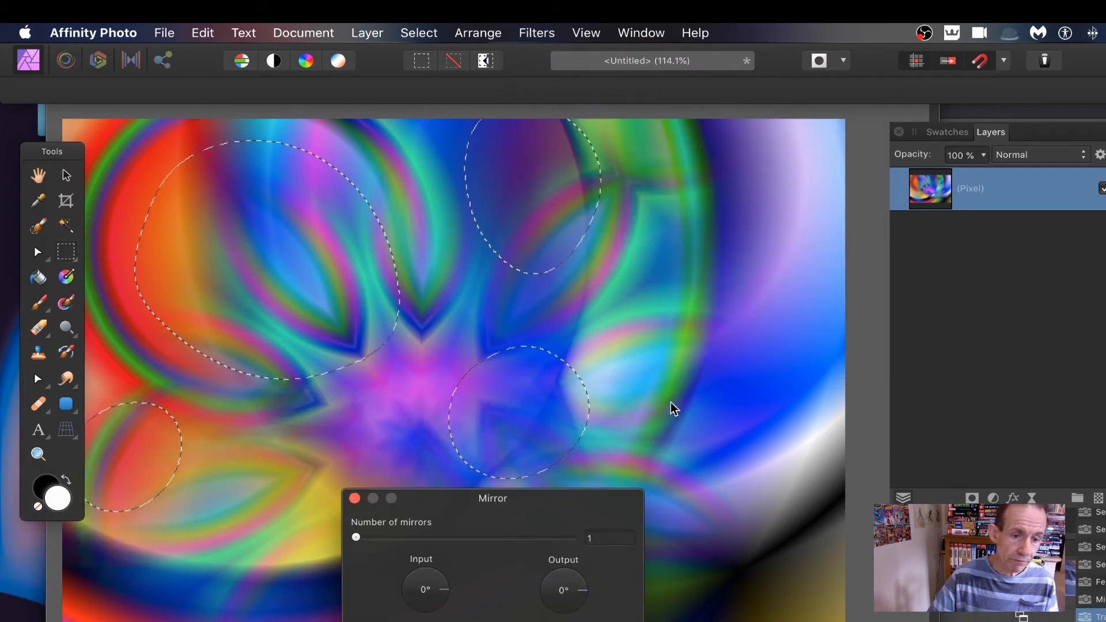
{"action": "left_click_drag", "start_coordinate": [405, 506], "coordinate": [581, 280]}
{"action": "left_click_drag", "start_coordinate": [245, 317], "coordinate": [322, 309]}
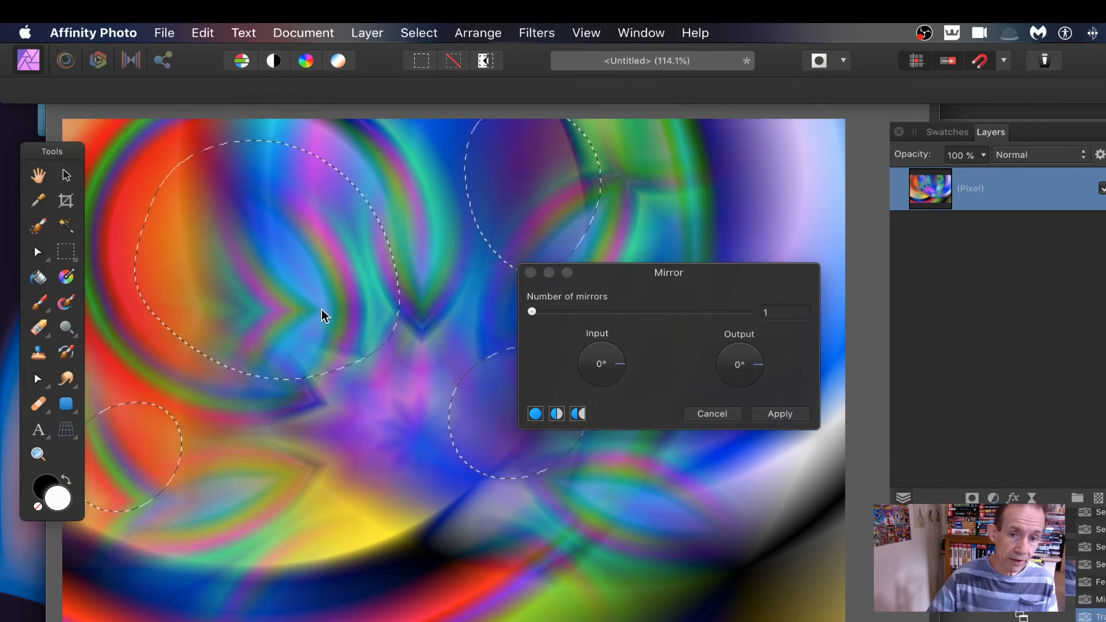
{"action": "left_click_drag", "start_coordinate": [531, 311], "coordinate": [656, 314]}
{"action": "left_click_drag", "start_coordinate": [316, 301], "coordinate": [292, 172]}
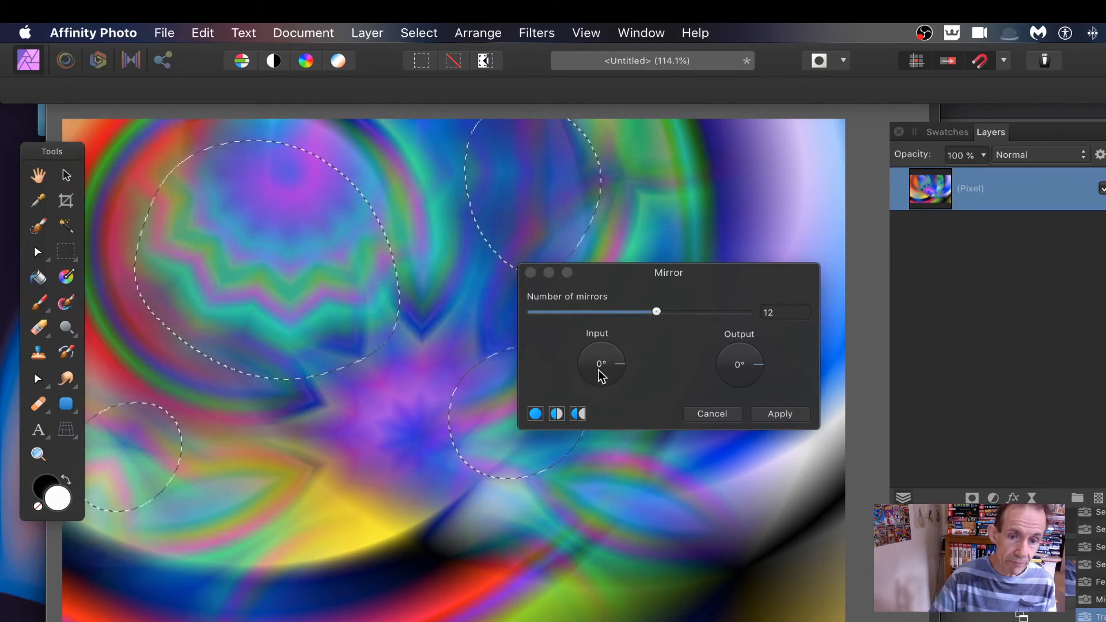
Set the mirror's input angle to about 253° and output angle to about 296°, and apply the filter.
{"action": "left_click_drag", "start_coordinate": [623, 367], "coordinate": [591, 390]}
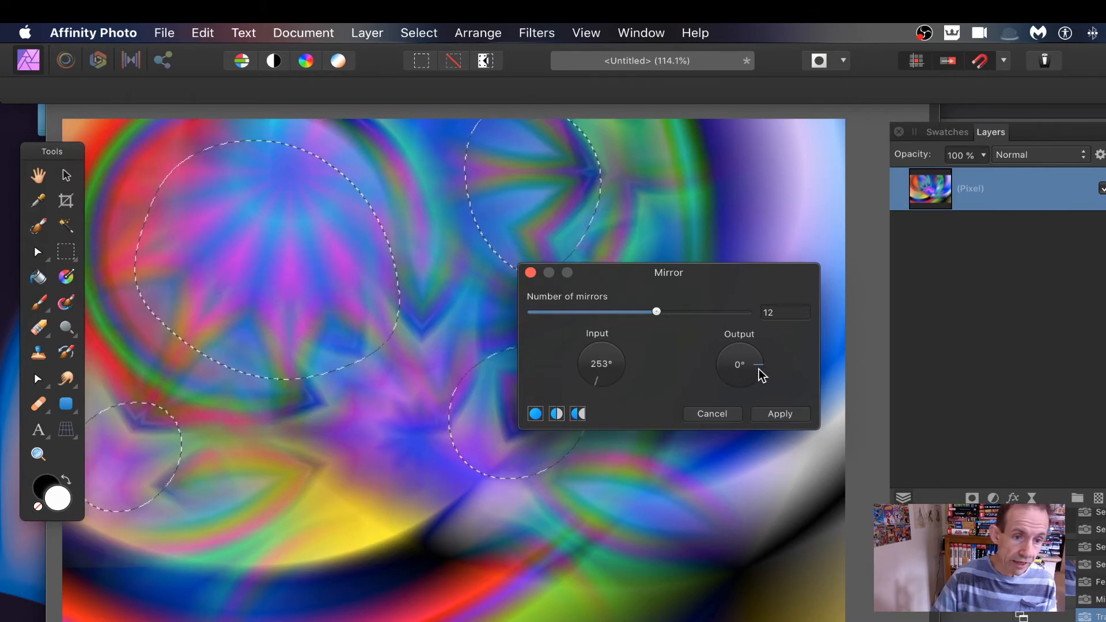
{"action": "left_click_drag", "start_coordinate": [760, 373], "coordinate": [764, 410]}
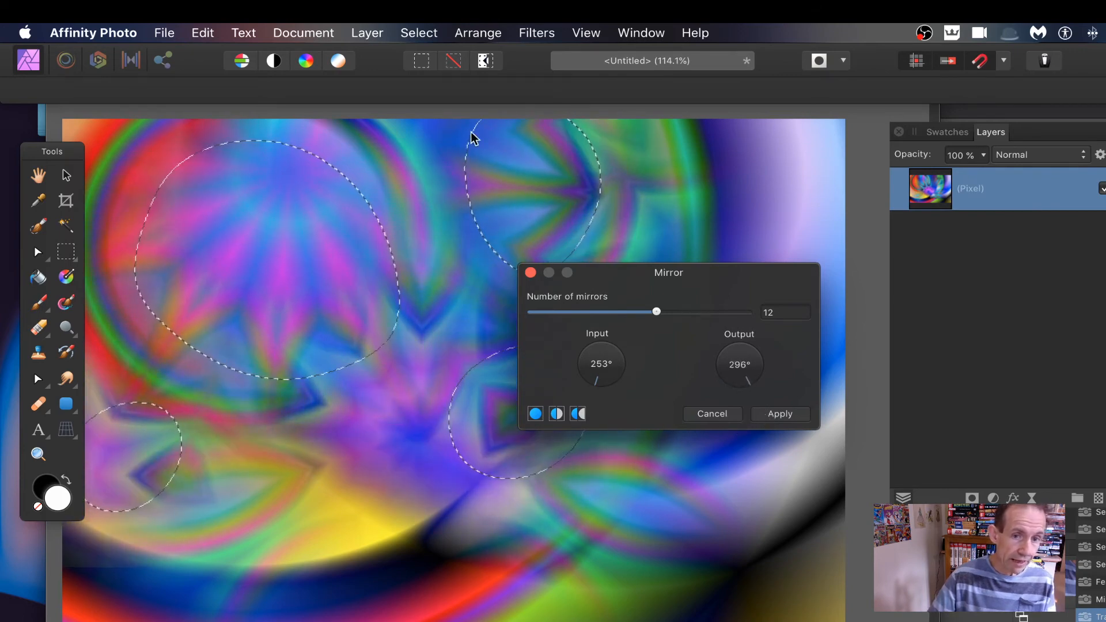
{"action": "left_click", "coordinate": [779, 415]}
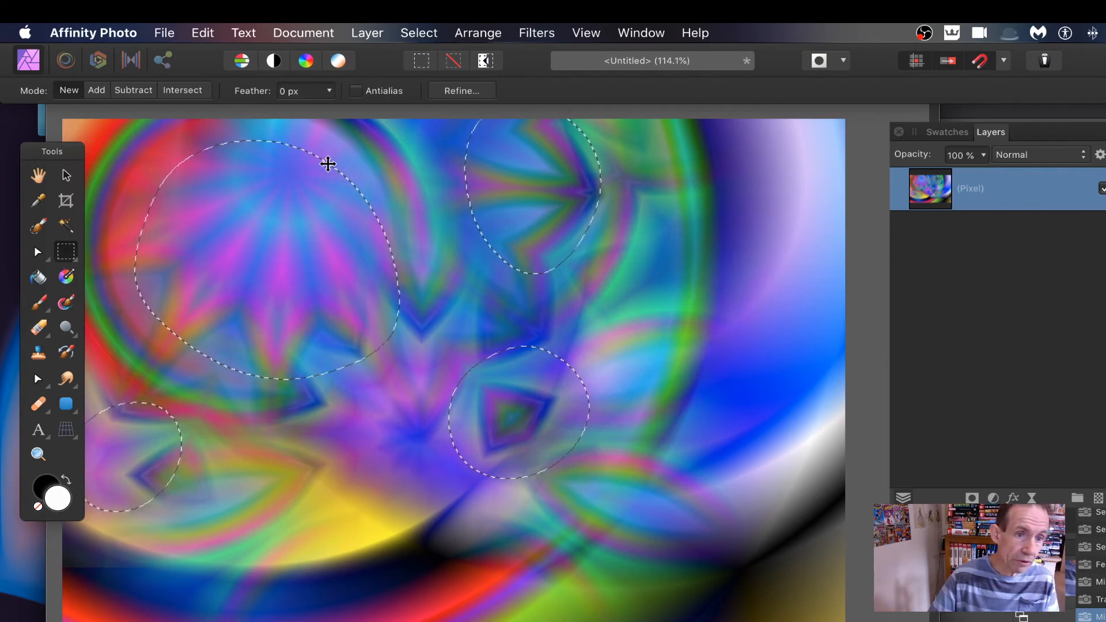
Move the selection outlines down and right across the image and start a Mirror distortion with 6 mirrors on them.
{"action": "left_click_drag", "start_coordinate": [329, 166], "coordinate": [611, 335]}
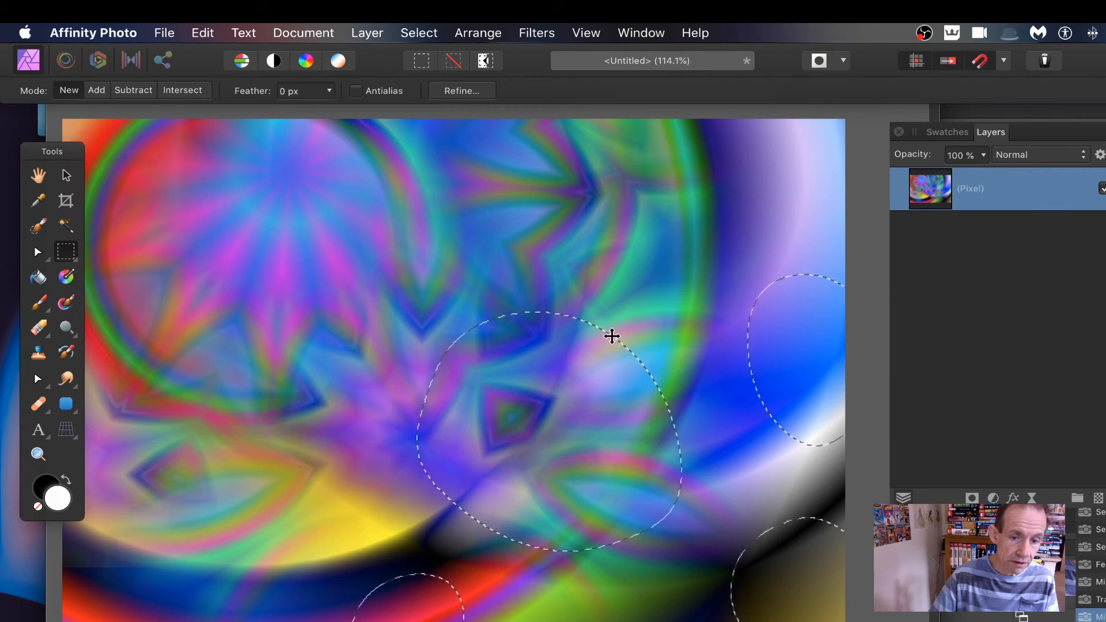
{"action": "left_click", "coordinate": [550, 35]}
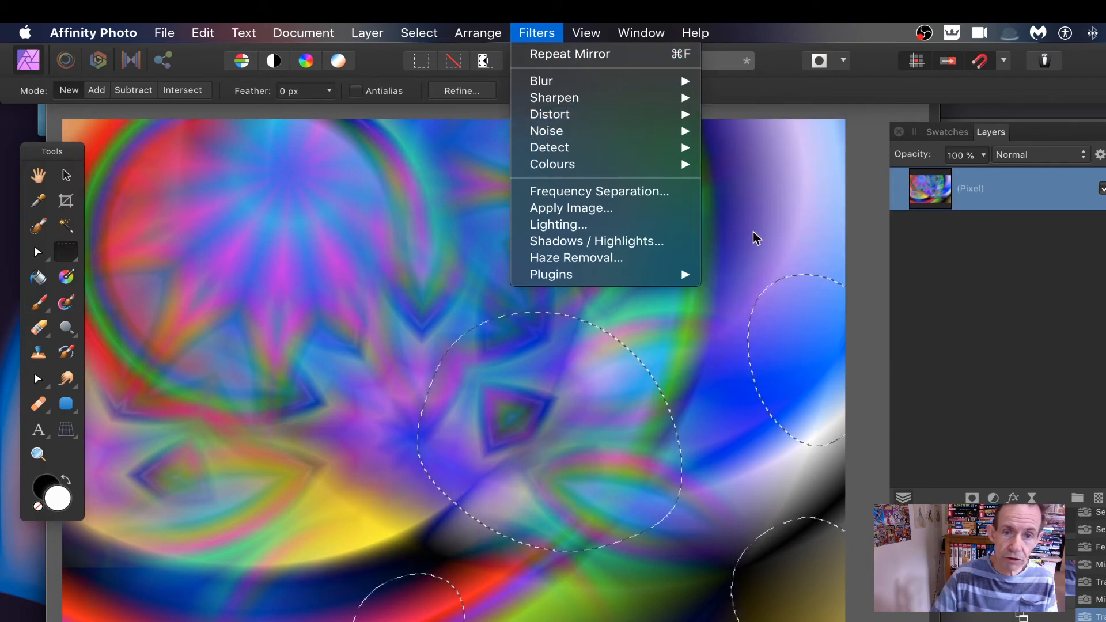
{"action": "mouse_move", "coordinate": [607, 122]}
{"action": "left_click", "coordinate": [797, 329]}
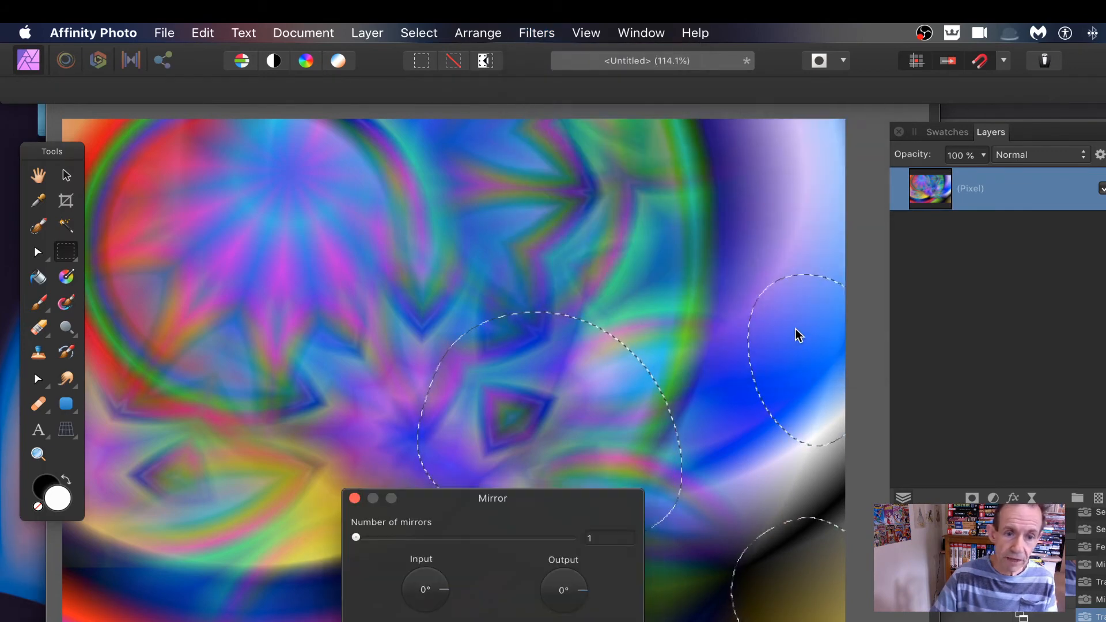
{"action": "left_click_drag", "start_coordinate": [450, 499], "coordinate": [353, 313]}
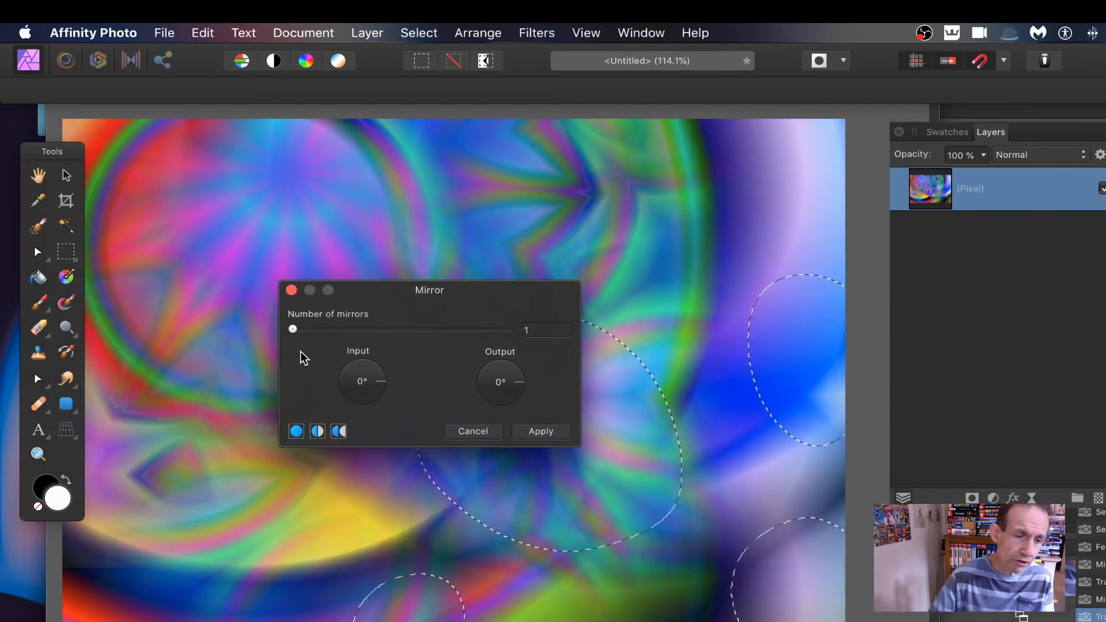
{"action": "left_click_drag", "start_coordinate": [313, 330], "coordinate": [358, 330]}
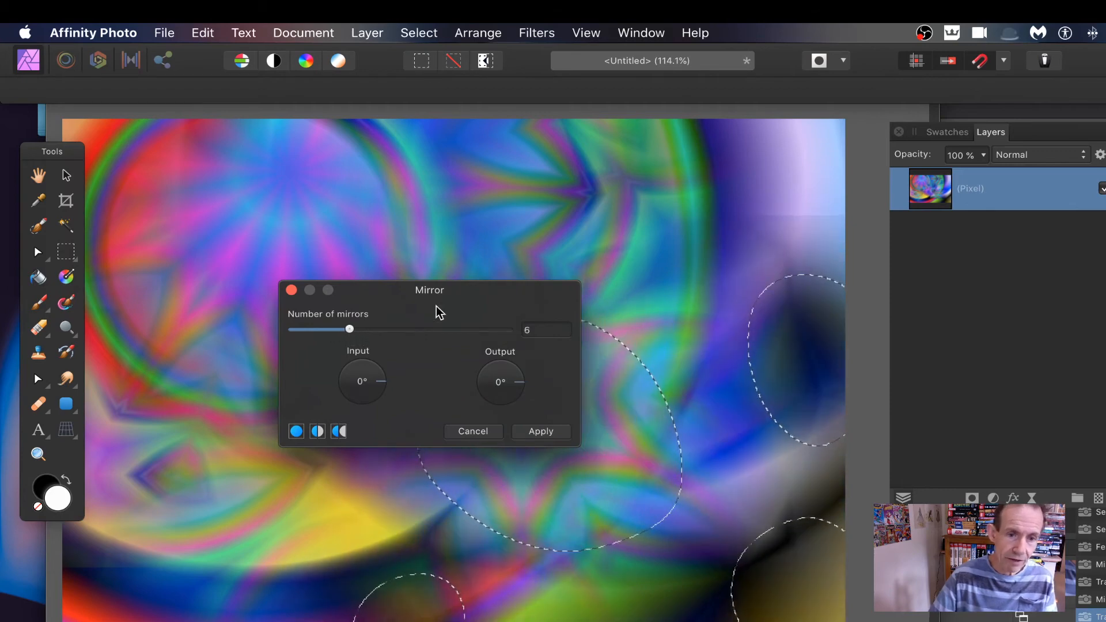
{"action": "left_click_drag", "start_coordinate": [452, 289], "coordinate": [300, 232]}
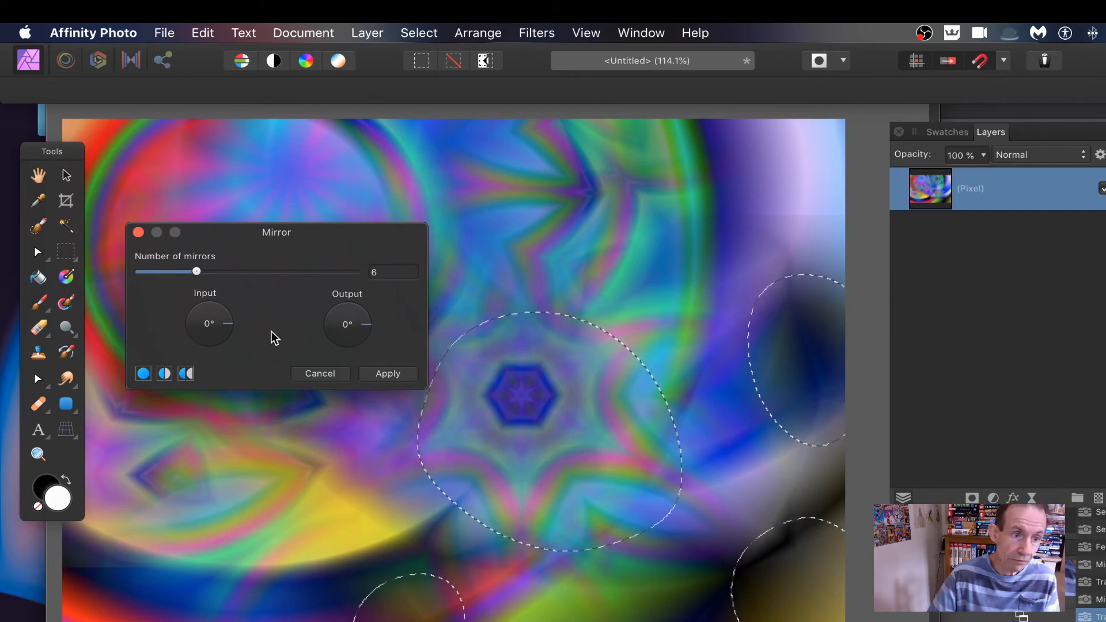
Set the mirror's input angle to about 315°, place its origin at the large selection's lower-right edge, and apply the filter.
{"action": "left_click_drag", "start_coordinate": [234, 330], "coordinate": [236, 345]}
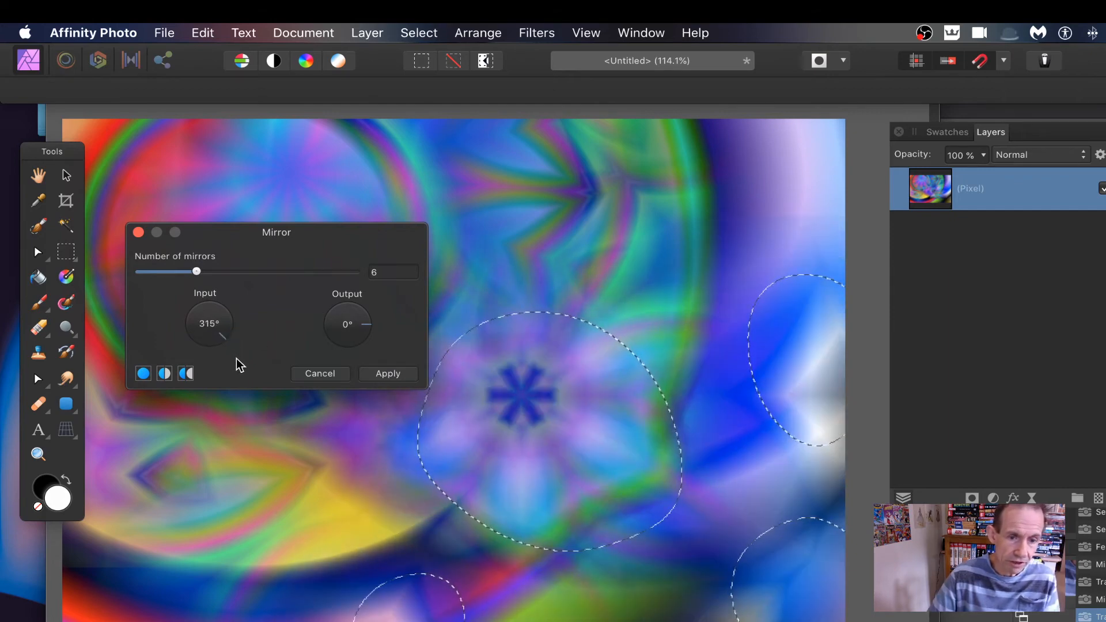
{"action": "left_click_drag", "start_coordinate": [518, 405], "coordinate": [156, 547]}
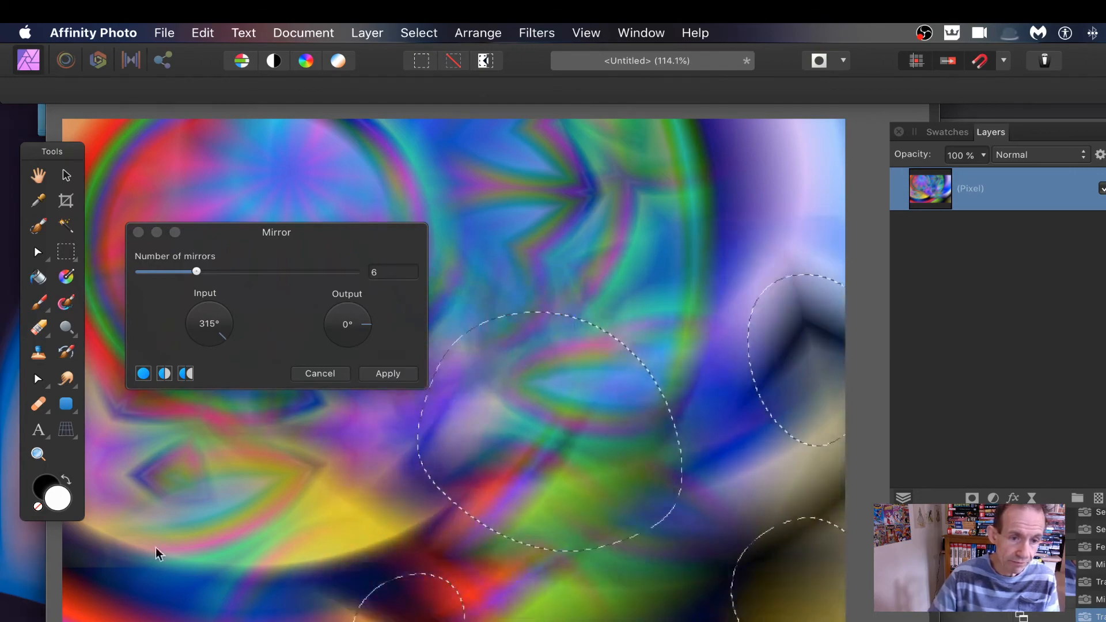
{"action": "left_click_drag", "start_coordinate": [530, 465], "coordinate": [665, 531]}
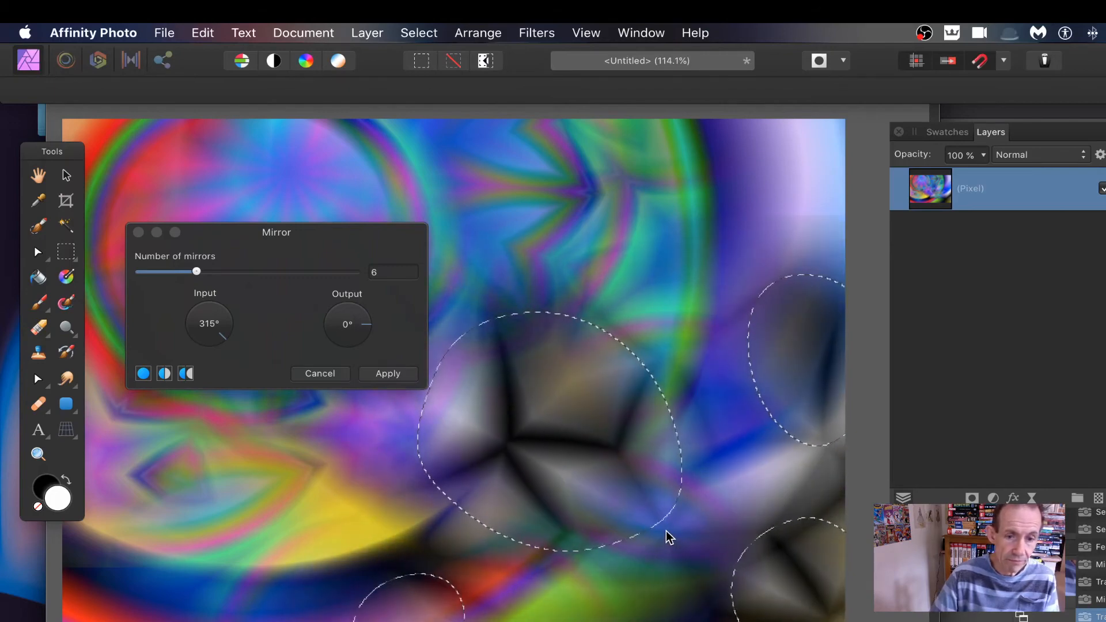
{"action": "left_click", "coordinate": [380, 374]}
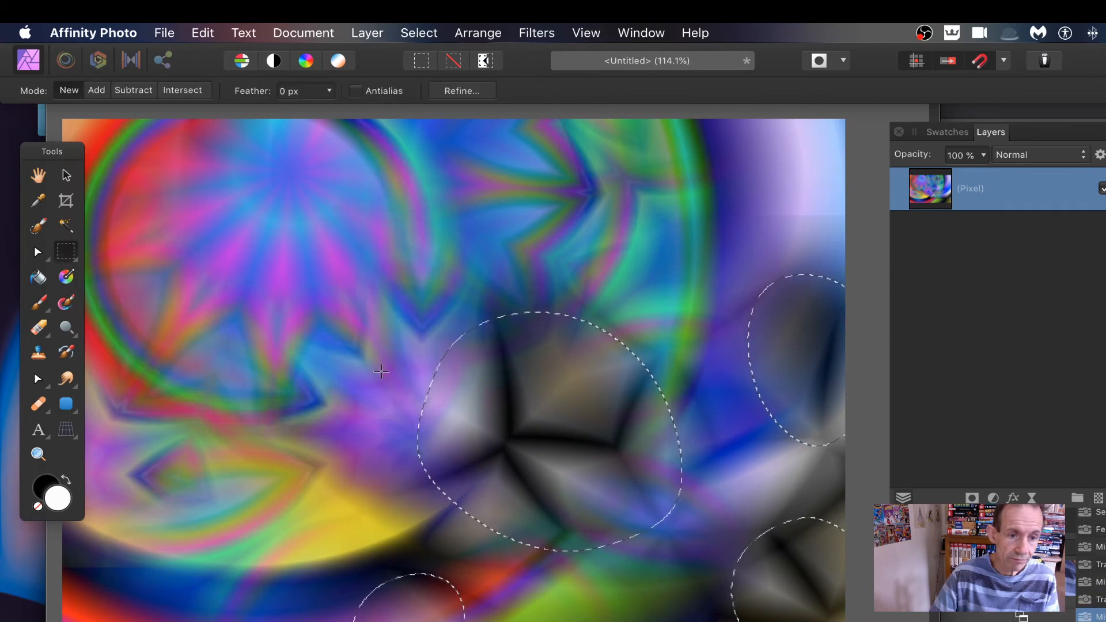
Clear the selection and start a Mirror distortion on the whole image with 14 mirrors.
{"action": "left_click", "coordinate": [441, 38]}
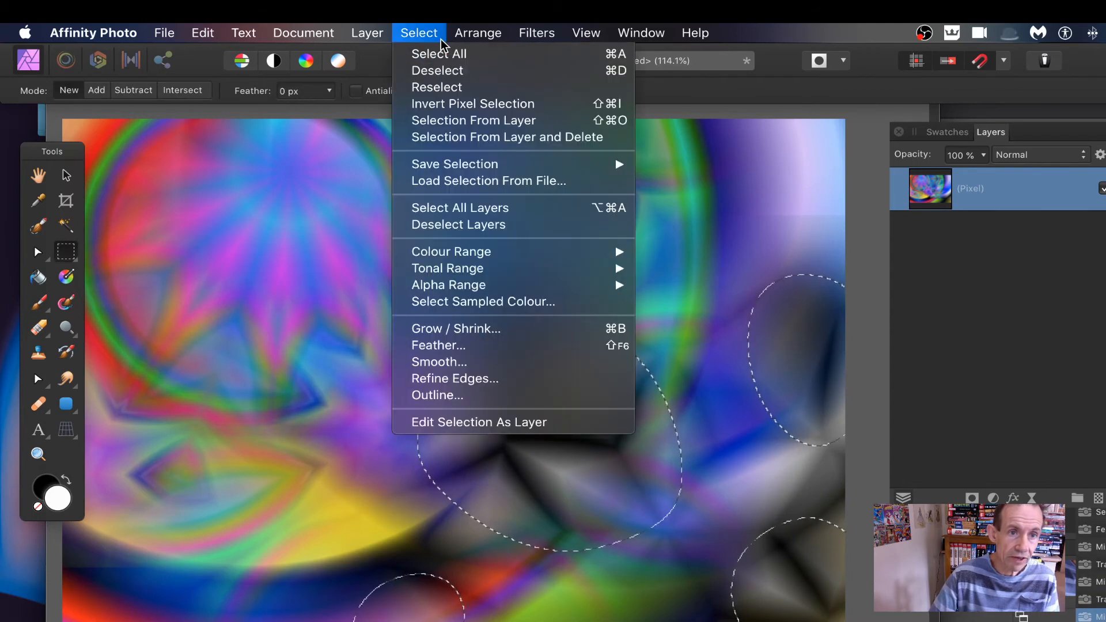
{"action": "left_click", "coordinate": [446, 70]}
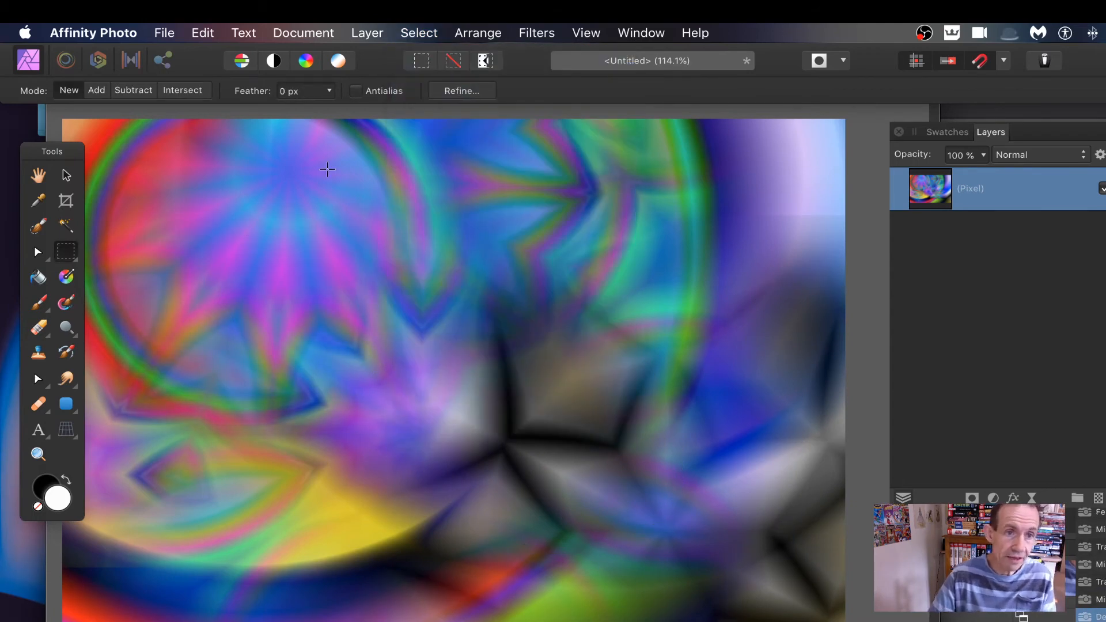
{"action": "left_click", "coordinate": [507, 33]}
{"action": "mouse_move", "coordinate": [545, 35]}
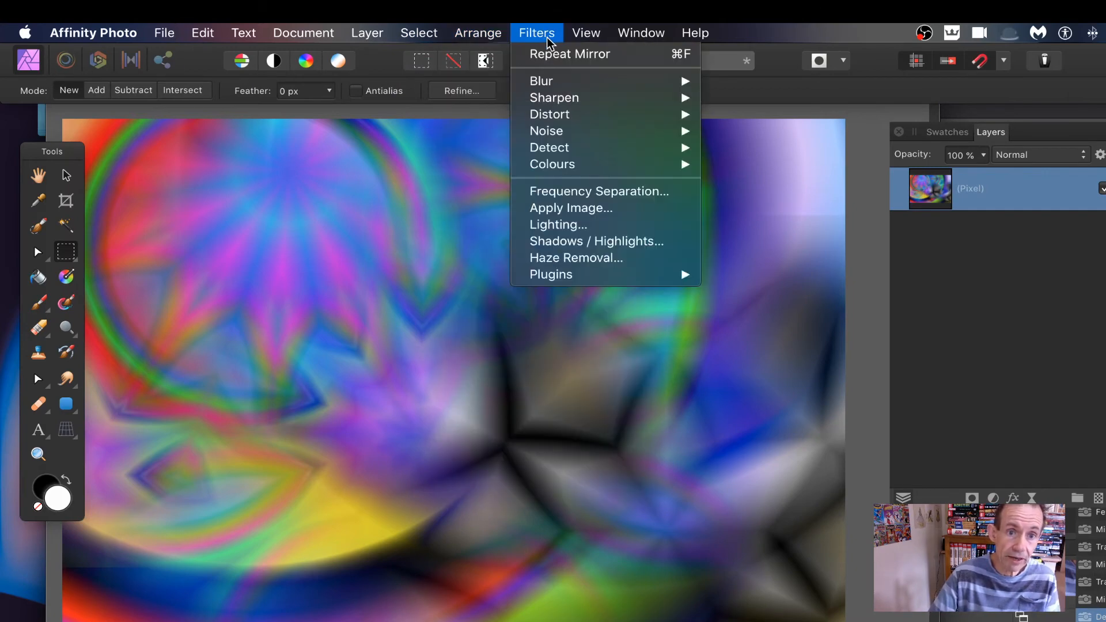
{"action": "mouse_move", "coordinate": [582, 114]}
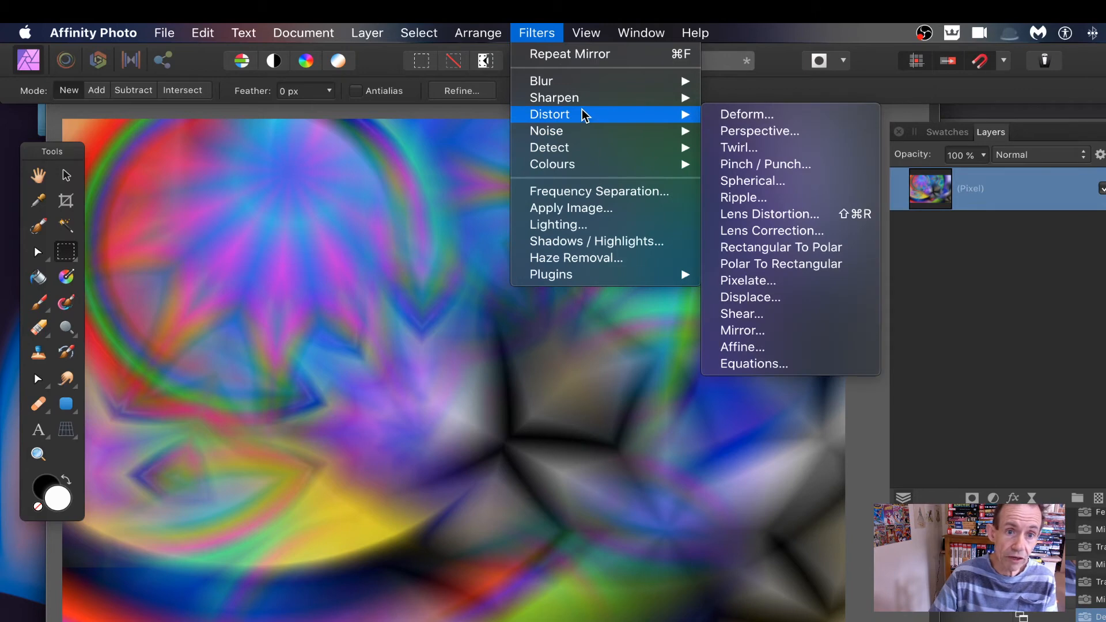
{"action": "left_click", "coordinate": [778, 331]}
{"action": "left_click_drag", "start_coordinate": [436, 527], "coordinate": [591, 308]}
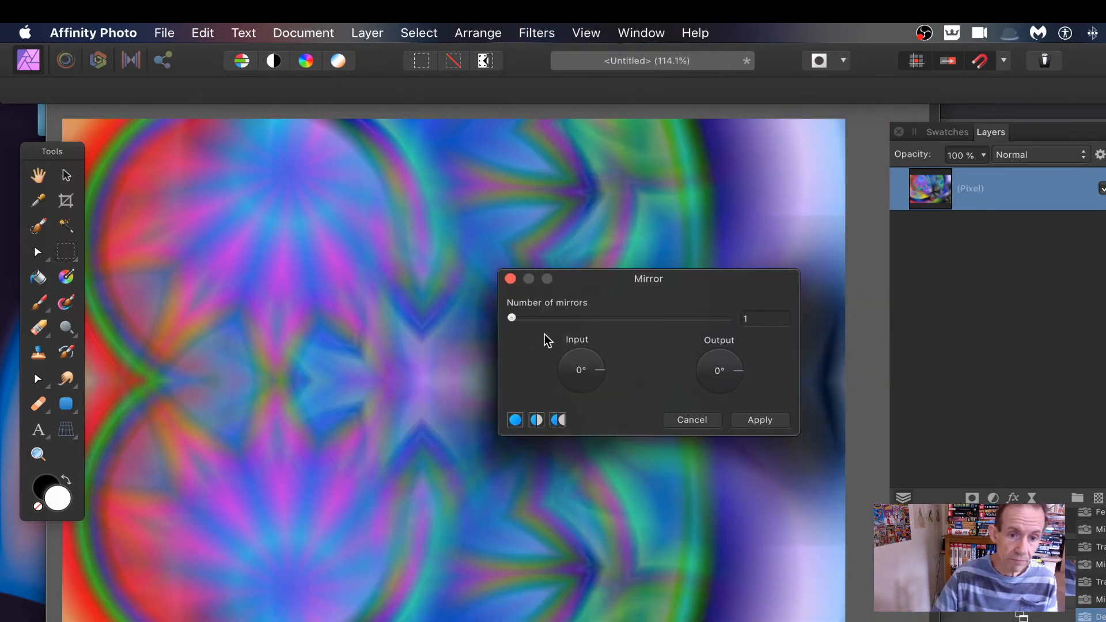
{"action": "left_click_drag", "start_coordinate": [509, 318], "coordinate": [646, 345]}
Set the mirror's input angle to 270°, place its origin in the image's upper middle, and apply the filter.
{"action": "left_click_drag", "start_coordinate": [368, 300], "coordinate": [596, 250]}
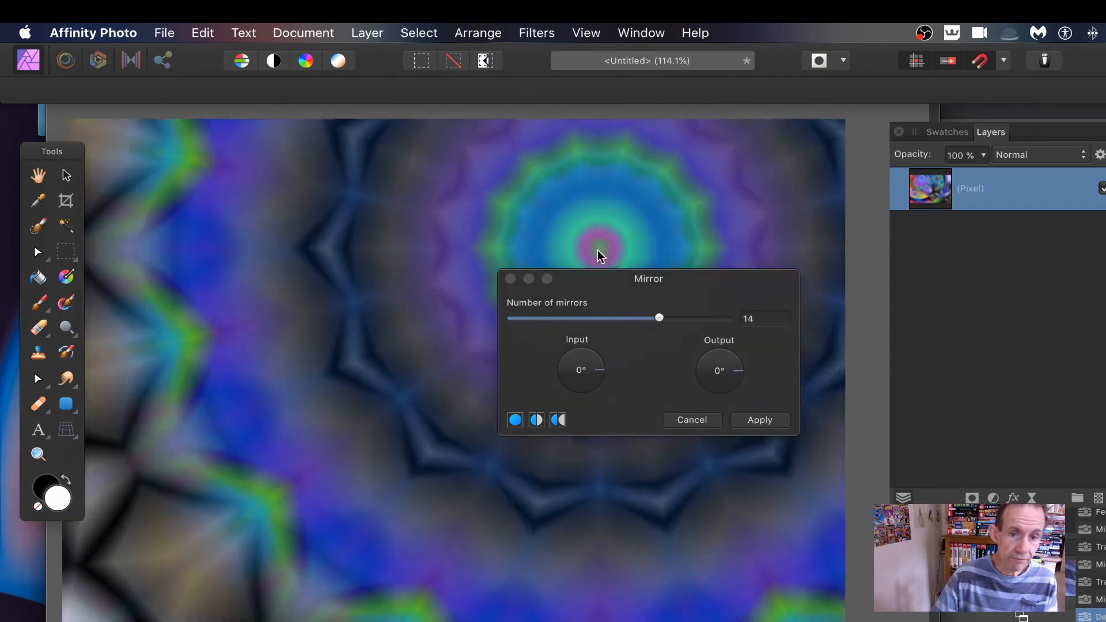
{"action": "left_click_drag", "start_coordinate": [600, 372], "coordinate": [586, 419]}
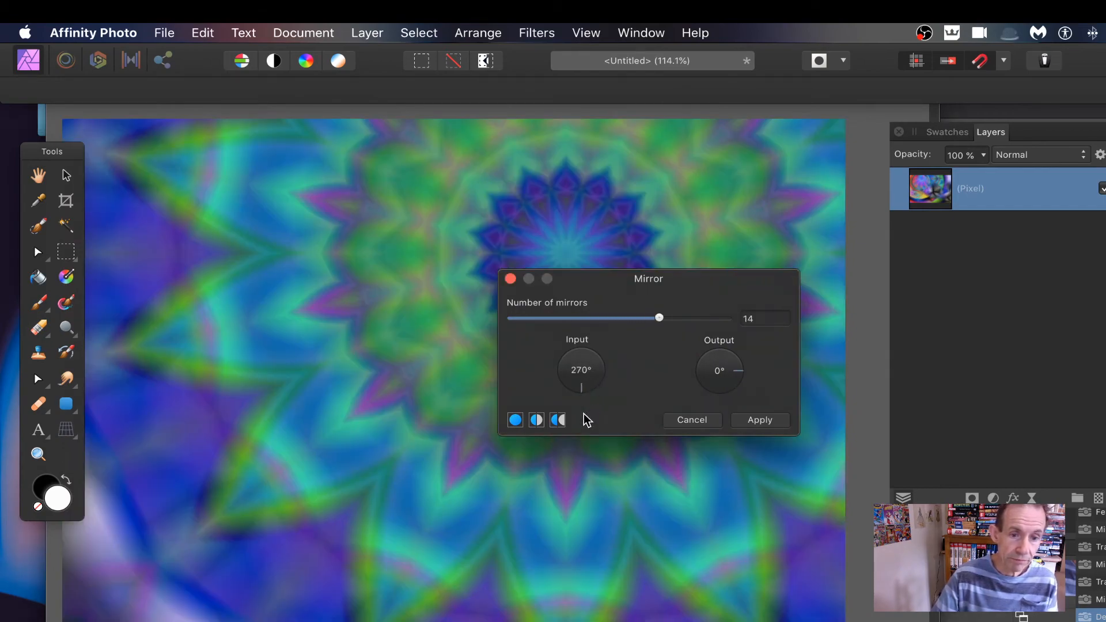
{"action": "left_click_drag", "start_coordinate": [545, 233], "coordinate": [506, 246]}
{"action": "left_click", "coordinate": [757, 422]}
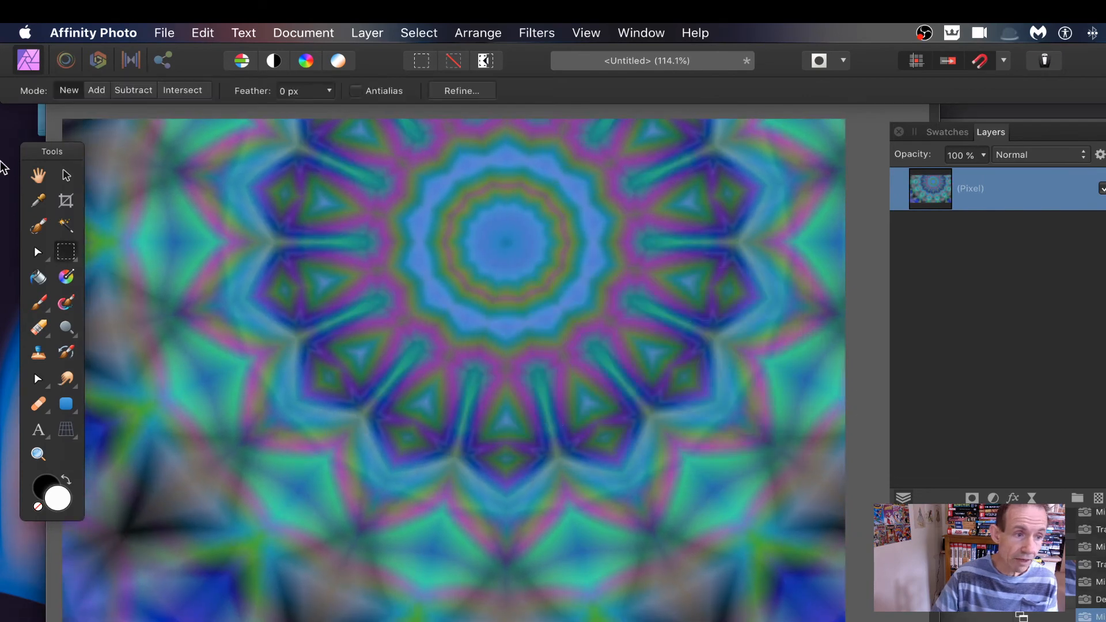
Draw a wavy freehand selection across the centre and lower part of the mandala and feather it by about 222 px.
{"action": "left_click_drag", "start_coordinate": [65, 256], "coordinate": [74, 254]}
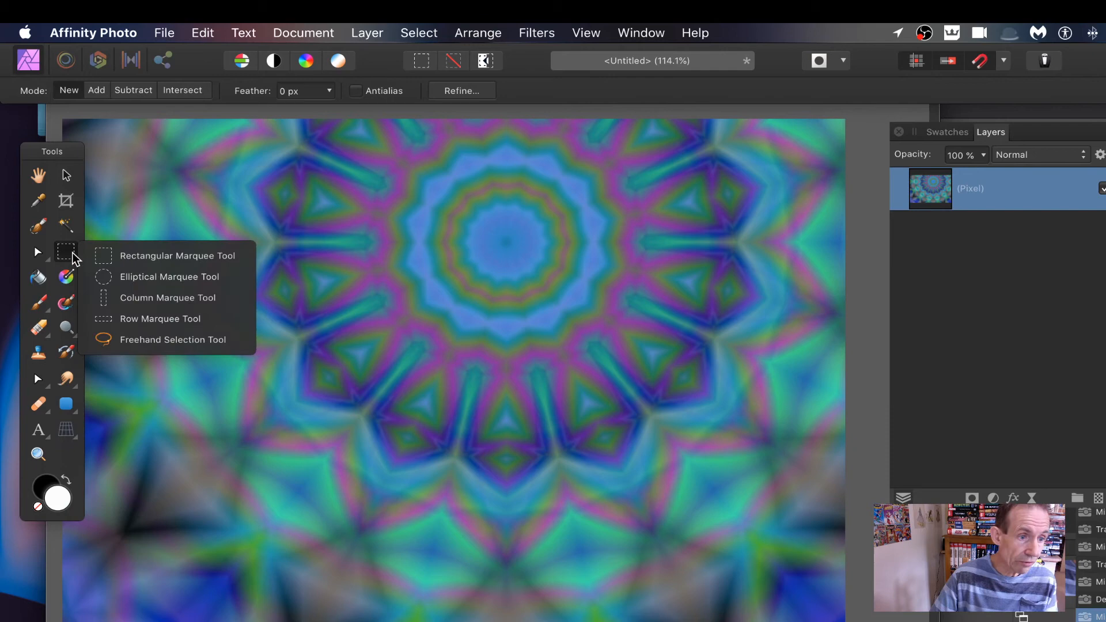
{"action": "left_click", "coordinate": [127, 338]}
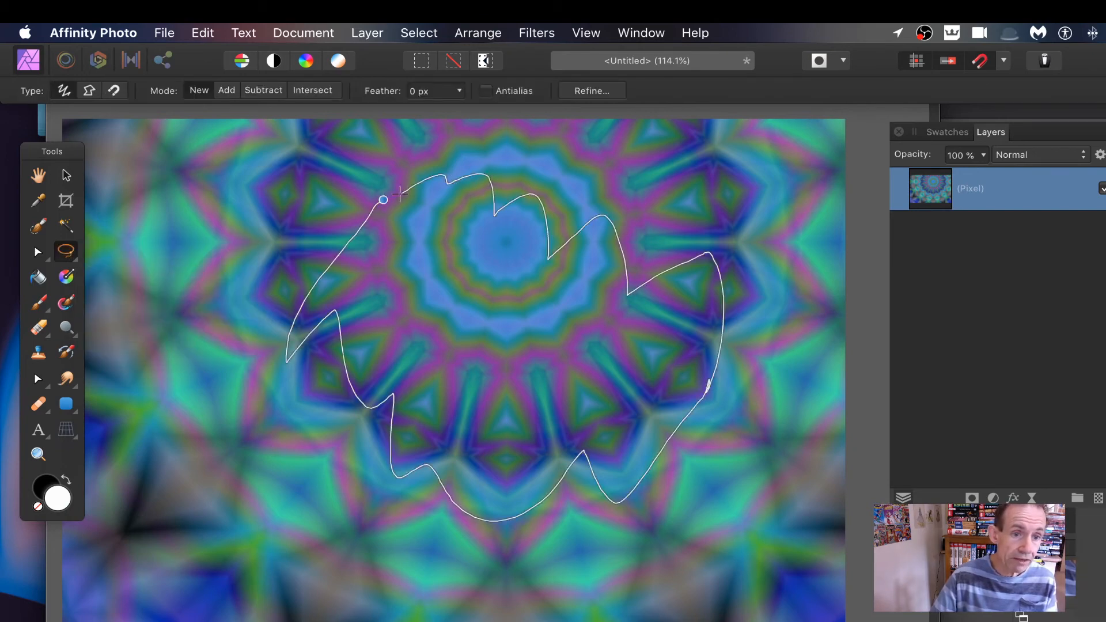
{"action": "left_click_drag", "start_coordinate": [383, 200], "coordinate": [384, 199]}
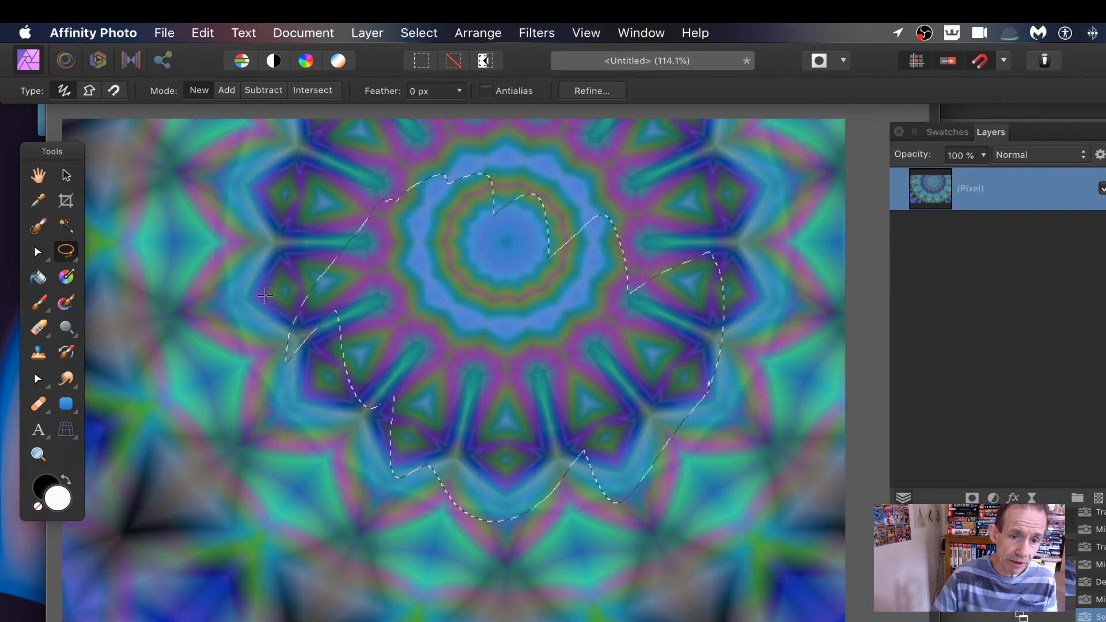
{"action": "left_click", "coordinate": [429, 33]}
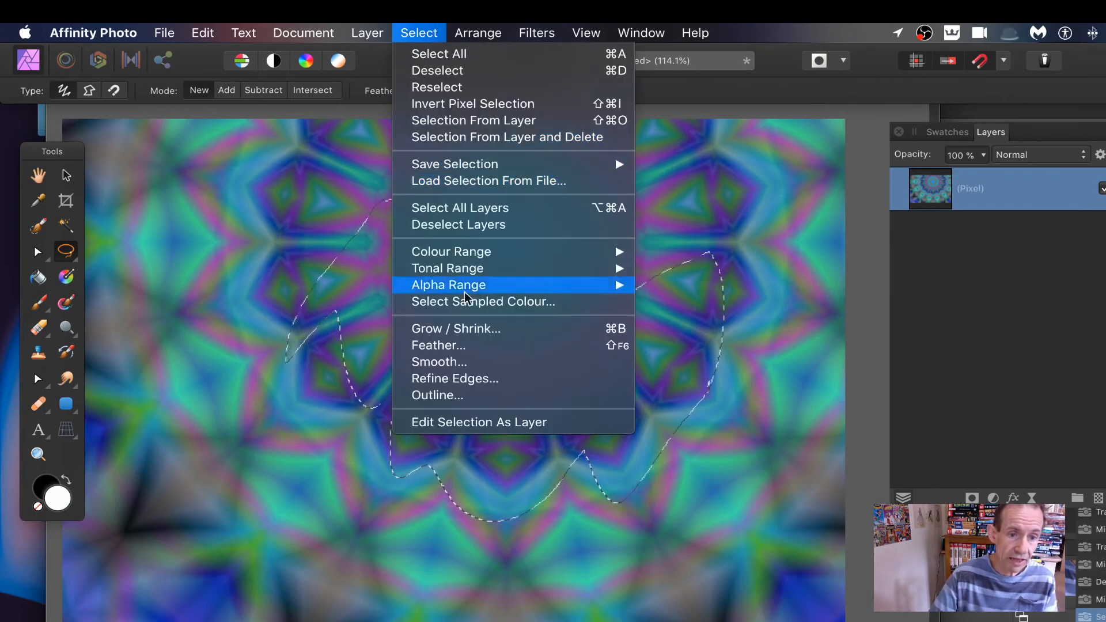
{"action": "left_click", "coordinate": [468, 345]}
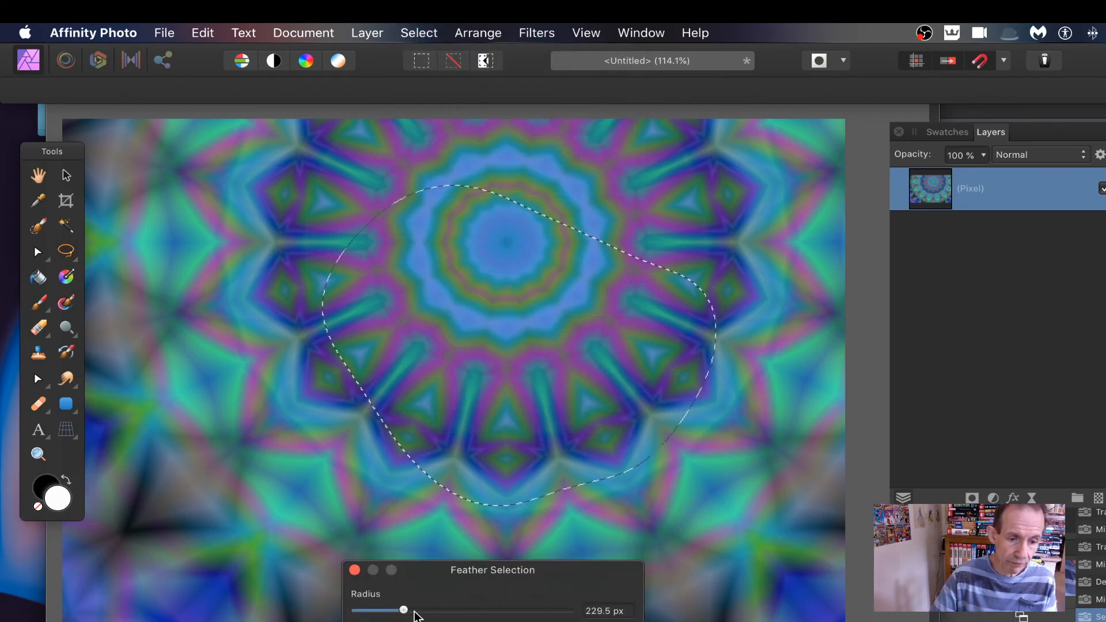
{"action": "left_click_drag", "start_coordinate": [415, 615], "coordinate": [401, 616]}
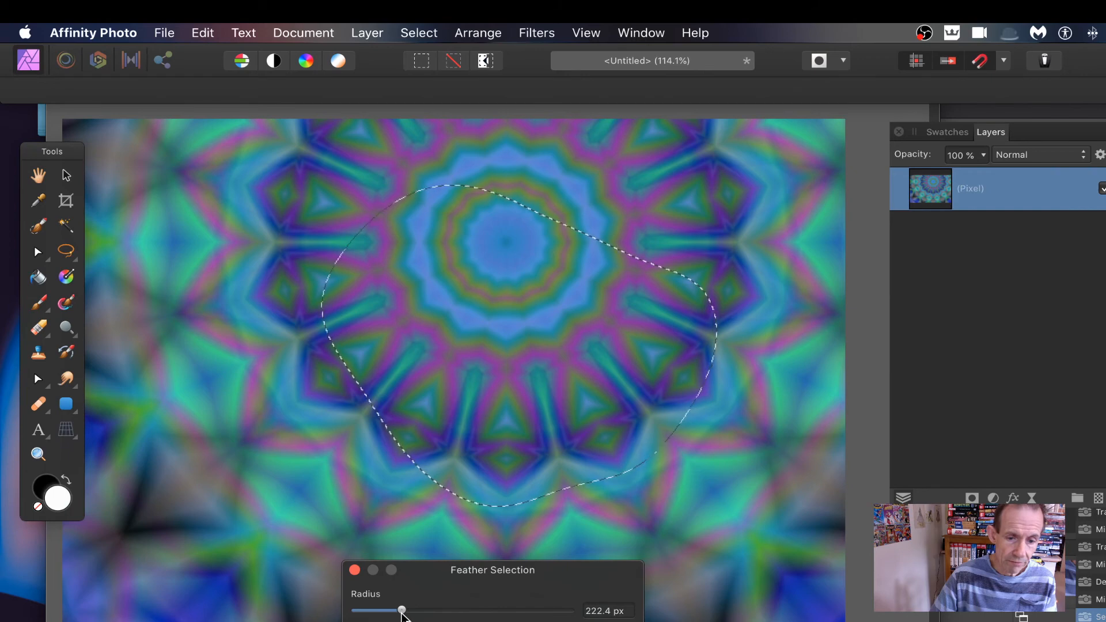
{"action": "key", "text": "Return"}
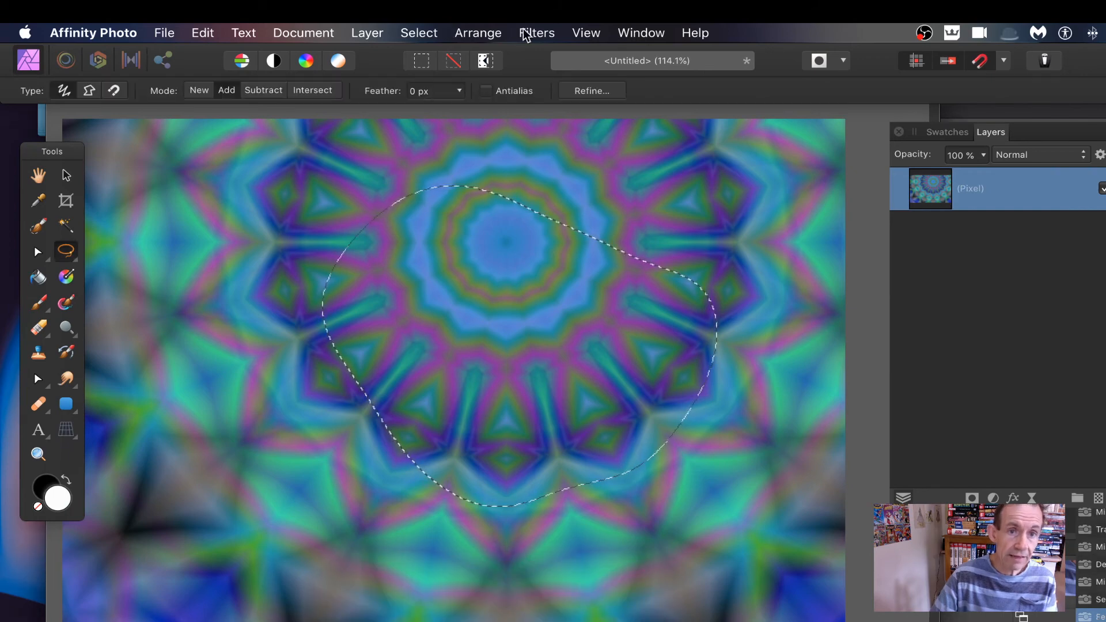
Apply a Mirror distortion with 5 mirrors to the feathered selection, placing its origin in the selection's upper-left part.
{"action": "left_click", "coordinate": [537, 33]}
{"action": "mouse_move", "coordinate": [558, 114]}
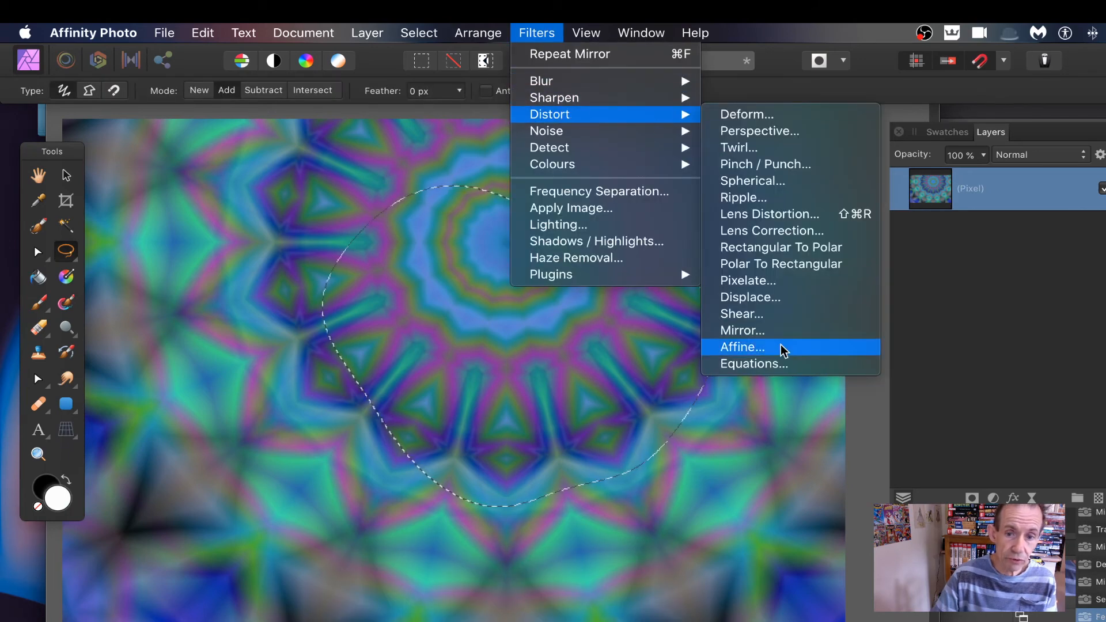
{"action": "left_click", "coordinate": [777, 329]}
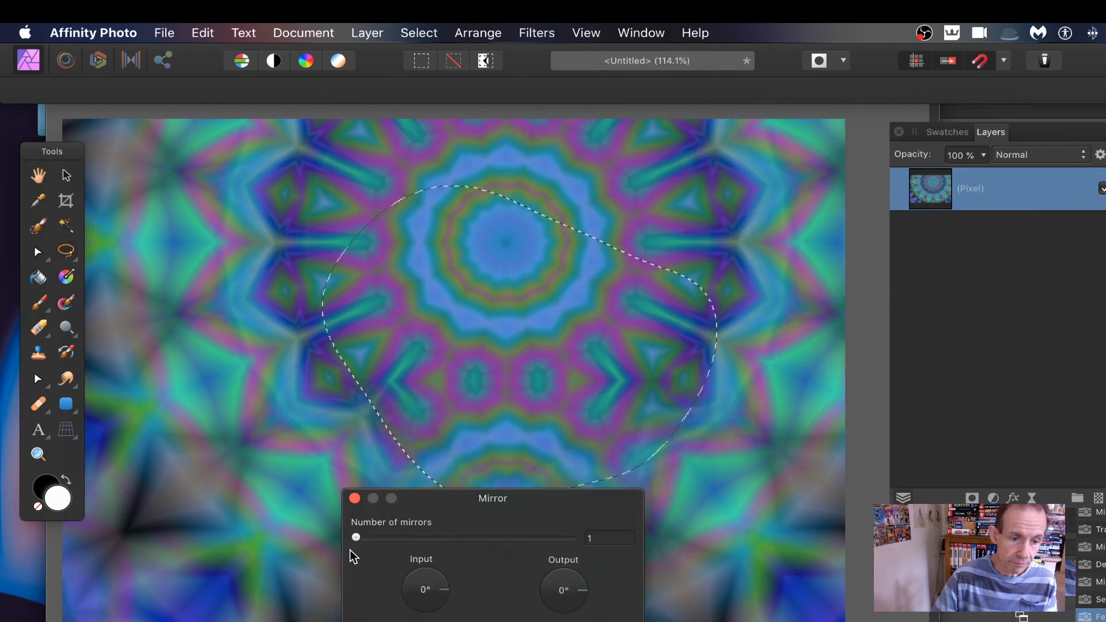
{"action": "left_click_drag", "start_coordinate": [356, 537], "coordinate": [411, 539]}
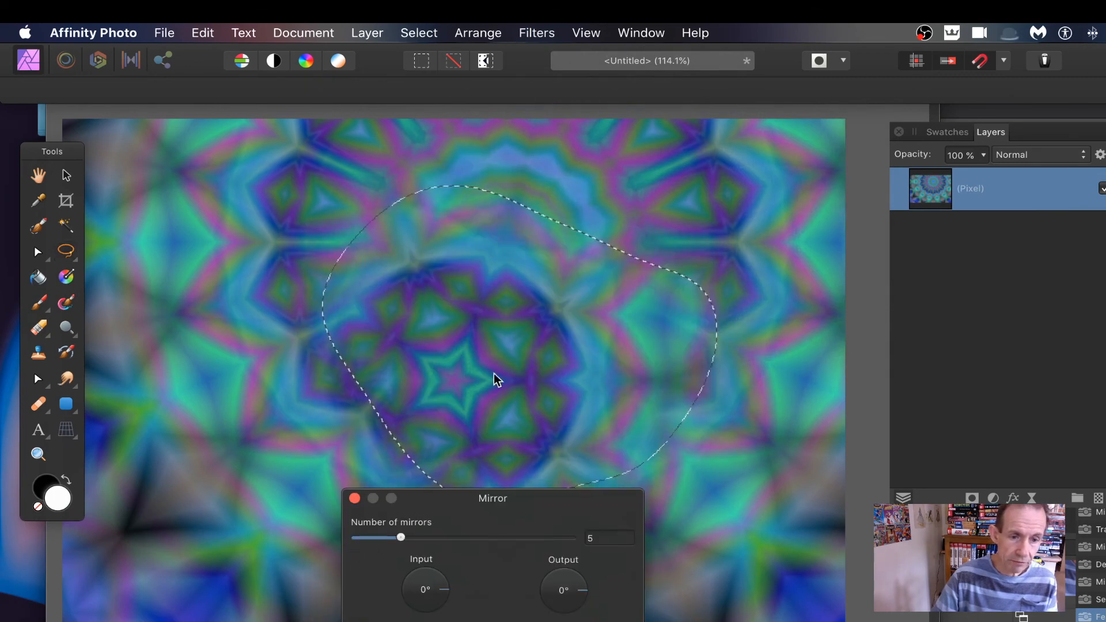
{"action": "left_click_drag", "start_coordinate": [493, 373], "coordinate": [340, 290]}
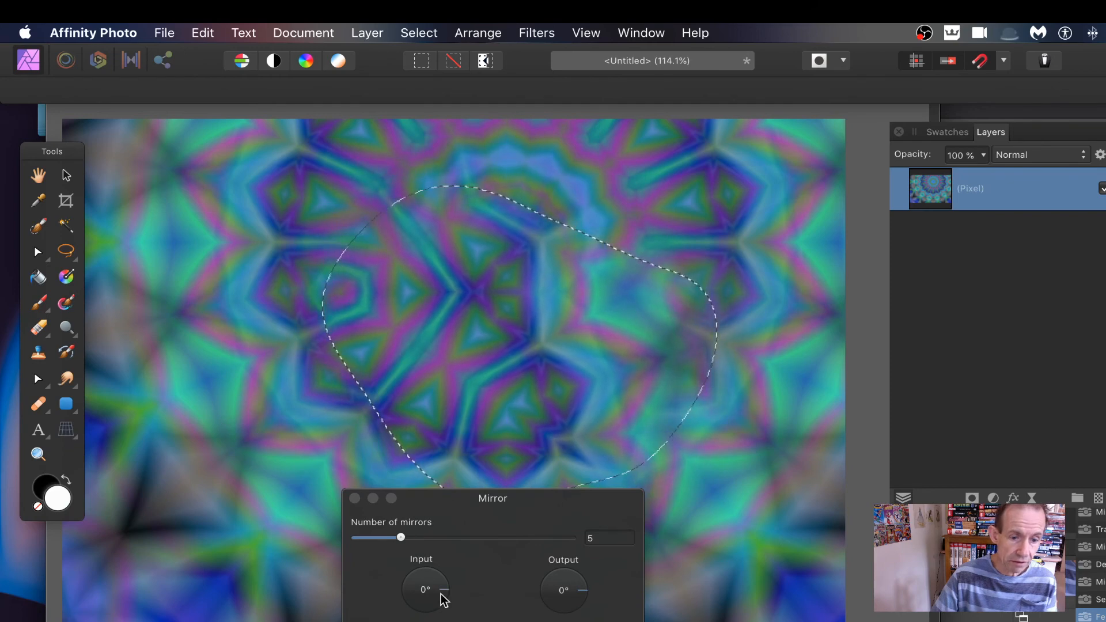
{"action": "left_click_drag", "start_coordinate": [444, 599], "coordinate": [553, 619]}
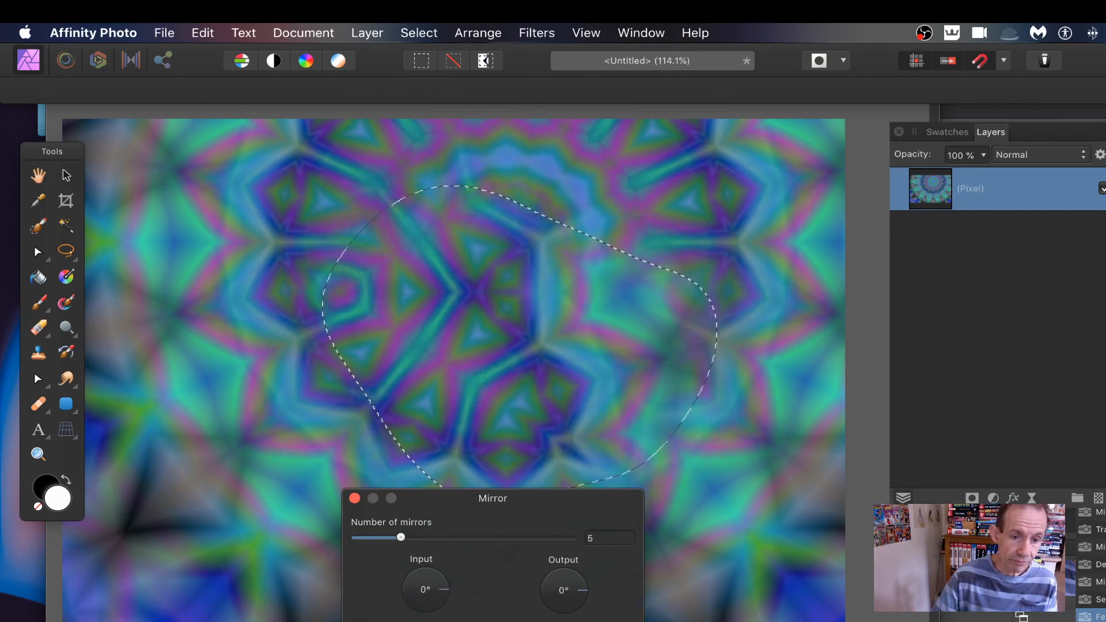
{"action": "left_click_drag", "start_coordinate": [376, 237], "coordinate": [1, 293]}
Switch to the Rectangular Marquee Tool and move the selection outline down and left to the image's left edge.
{"action": "left_click", "coordinate": [66, 251]}
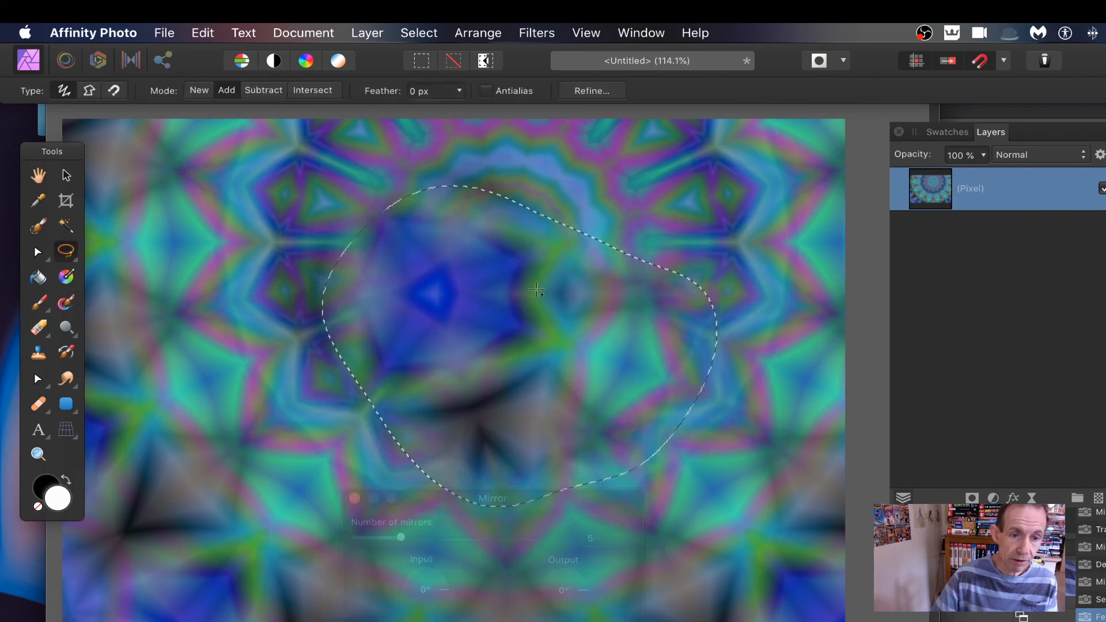
{"action": "left_click", "coordinate": [66, 225]}
{"action": "left_click", "coordinate": [66, 252]}
{"action": "left_click", "coordinate": [119, 257]}
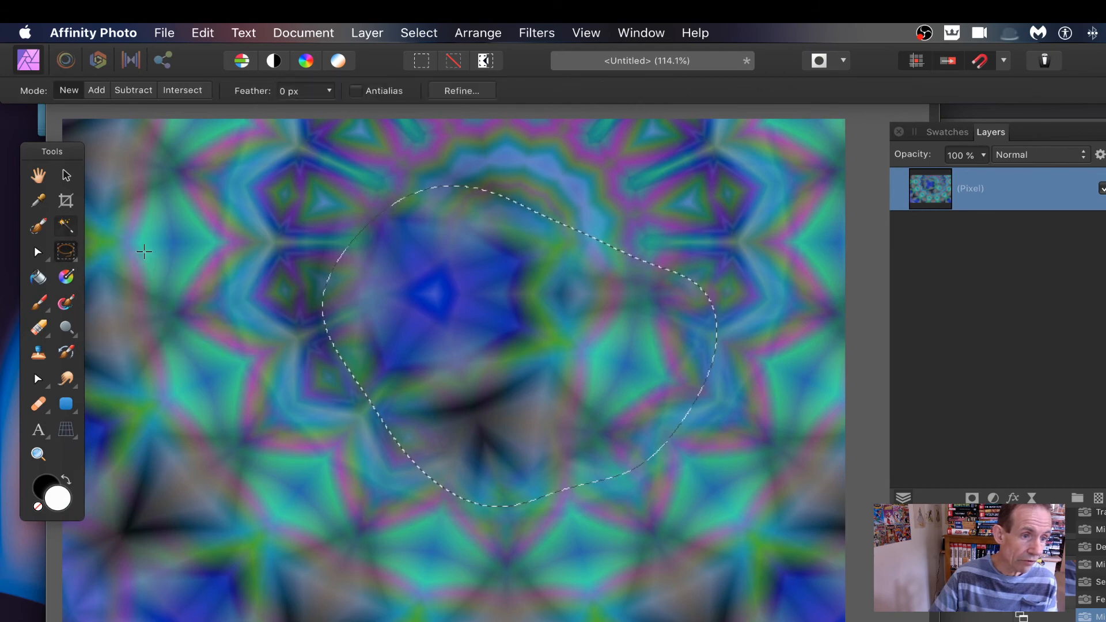
{"action": "left_click_drag", "start_coordinate": [351, 247], "coordinate": [100, 361]}
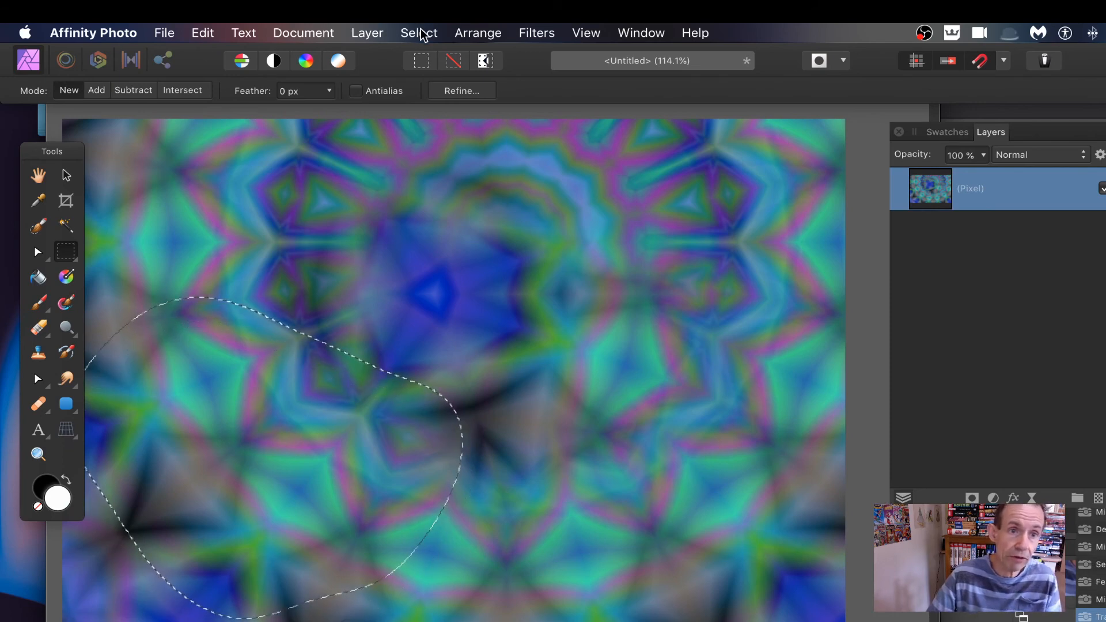
Apply a Mirror distortion with 14 mirrors to the moved selection, placing its origin near the selection's lower-left edge.
{"action": "left_click", "coordinate": [423, 33]}
{"action": "mouse_move", "coordinate": [537, 32]}
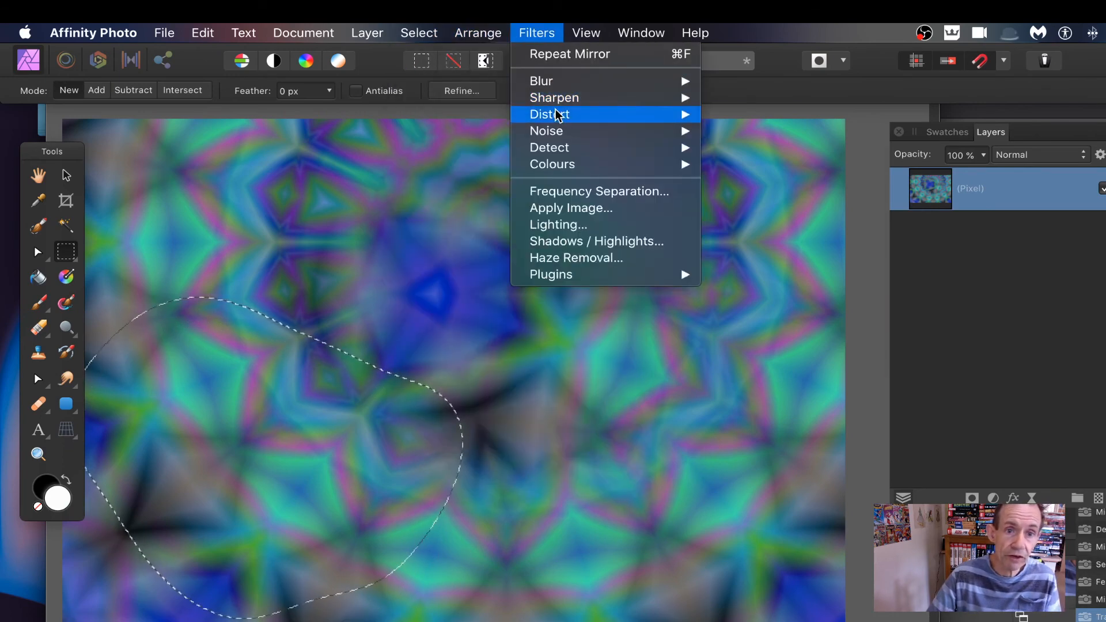
{"action": "mouse_move", "coordinate": [555, 114]}
{"action": "left_click", "coordinate": [786, 333]}
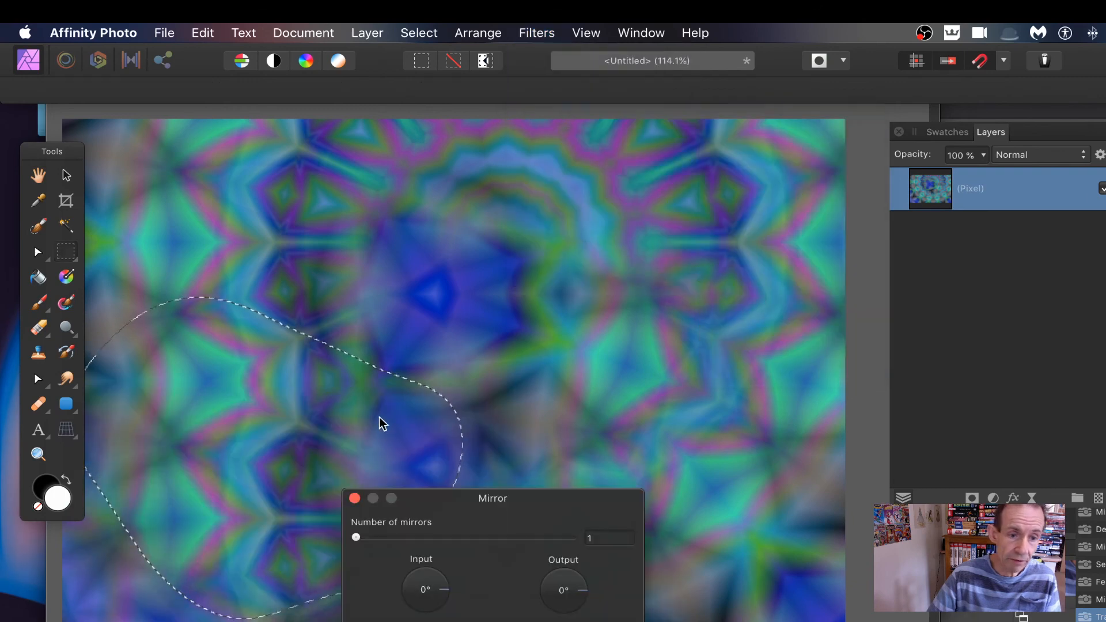
{"action": "left_click_drag", "start_coordinate": [400, 538], "coordinate": [504, 538]}
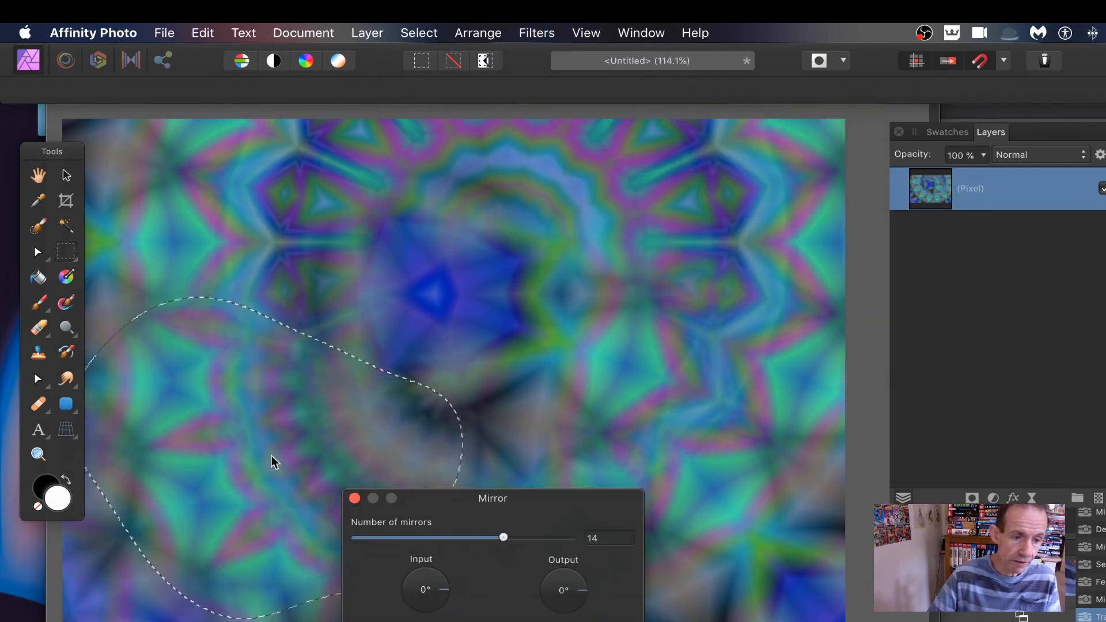
{"action": "left_click_drag", "start_coordinate": [196, 496], "coordinate": [148, 526]}
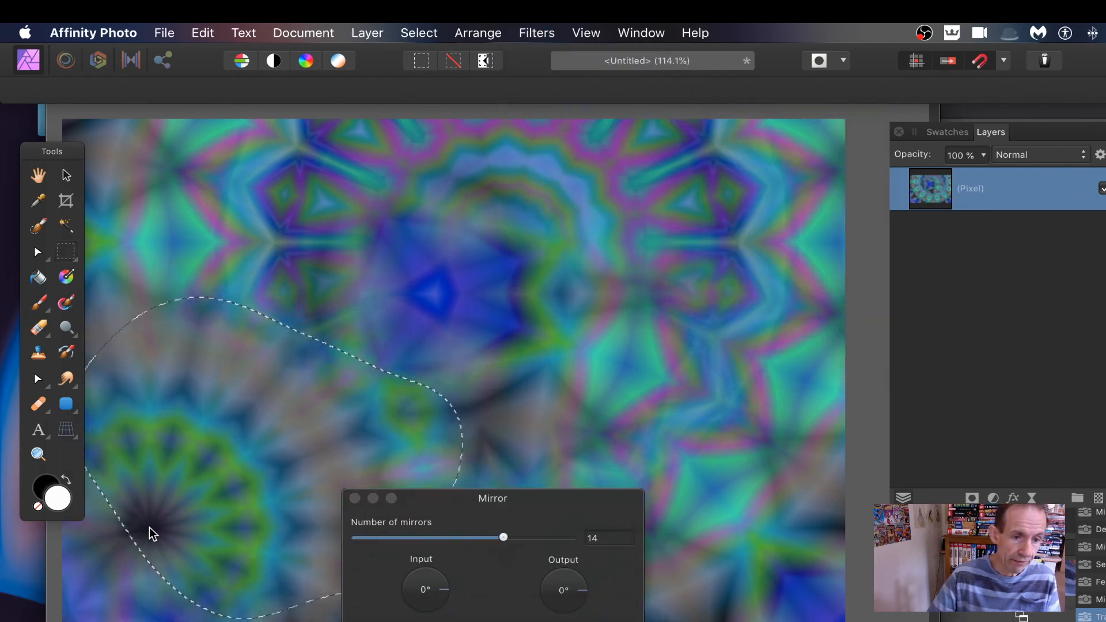
{"action": "key", "text": "Return"}
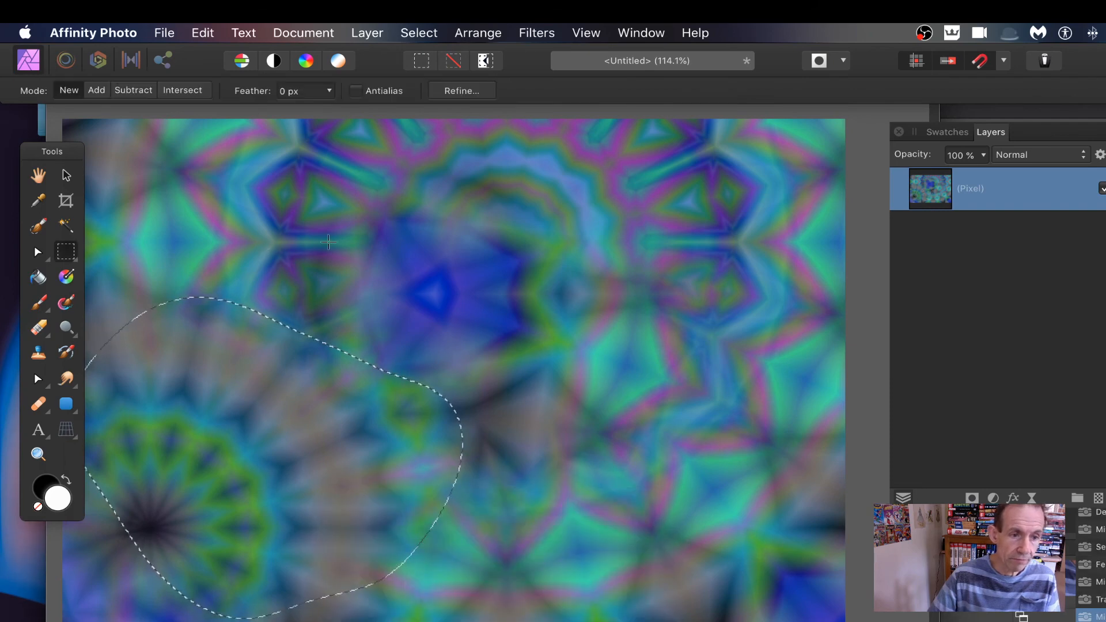
Move the selection outline to the image's upper-right area and start a Mirror distortion there with 20 mirrors.
{"action": "left_click_drag", "start_coordinate": [267, 321], "coordinate": [734, 142]}
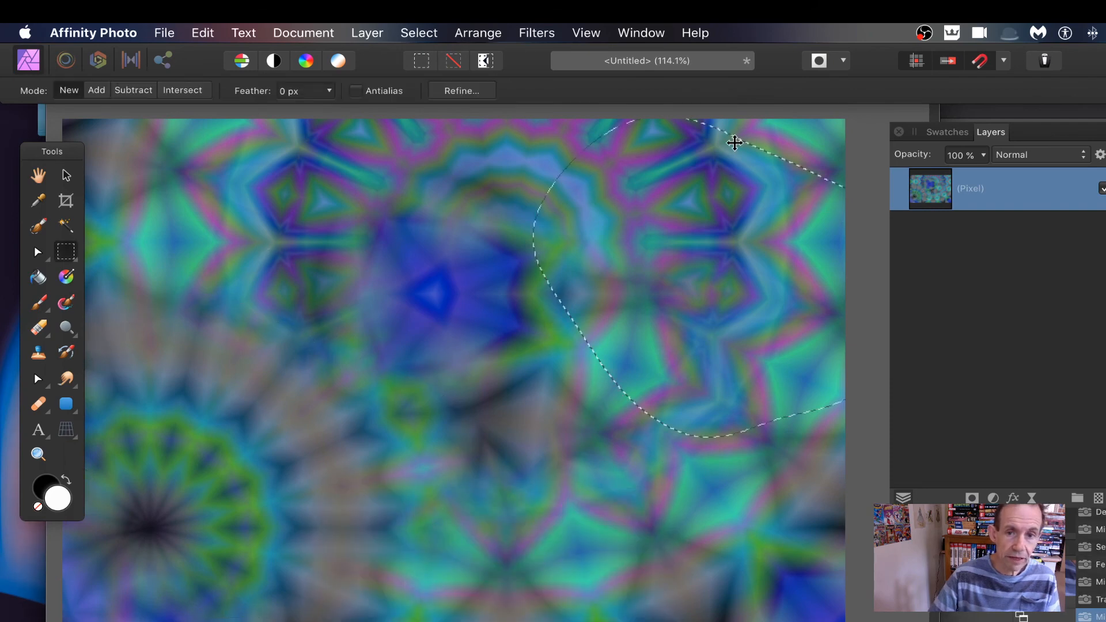
{"action": "left_click", "coordinate": [536, 33]}
{"action": "mouse_move", "coordinate": [563, 114]}
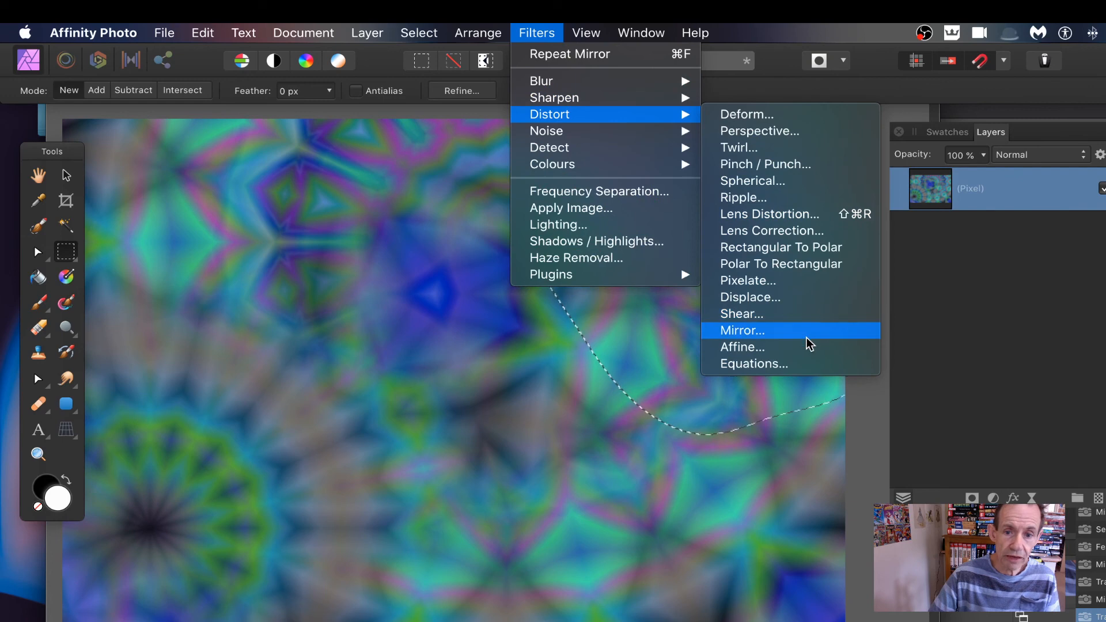
{"action": "left_click", "coordinate": [806, 337]}
{"action": "left_click_drag", "start_coordinate": [416, 541], "coordinate": [585, 543]}
Place the mirror's origin in the selection's upper-left part, rotate the input angle, and apply the filter.
{"action": "left_click_drag", "start_coordinate": [666, 268], "coordinate": [599, 215]}
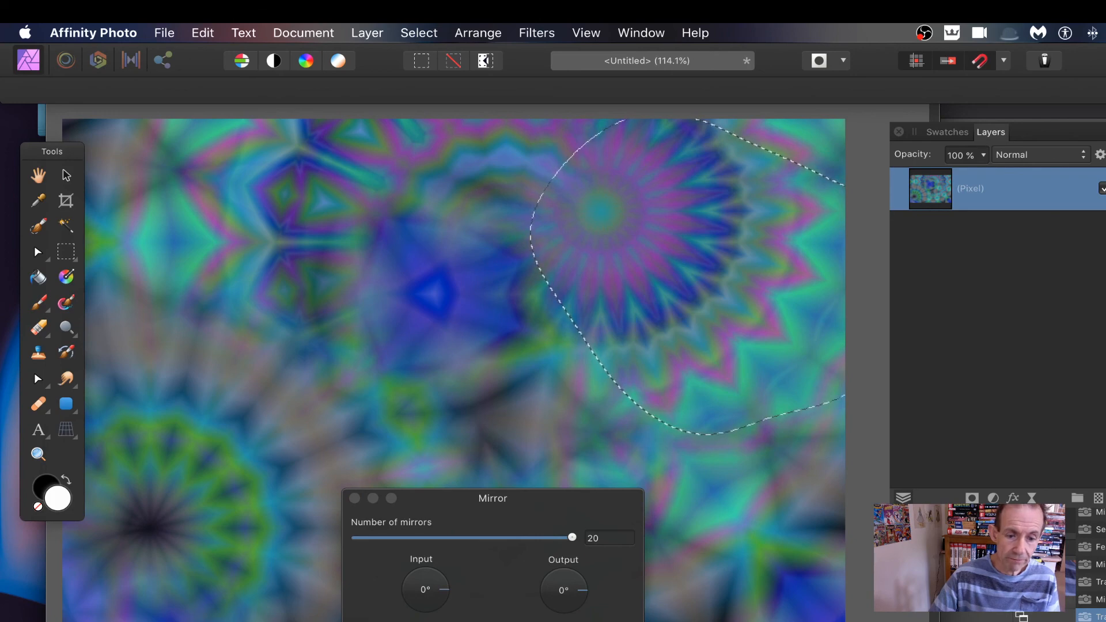
{"action": "left_click_drag", "start_coordinate": [444, 592], "coordinate": [465, 620]}
{"action": "key", "text": "Return"}
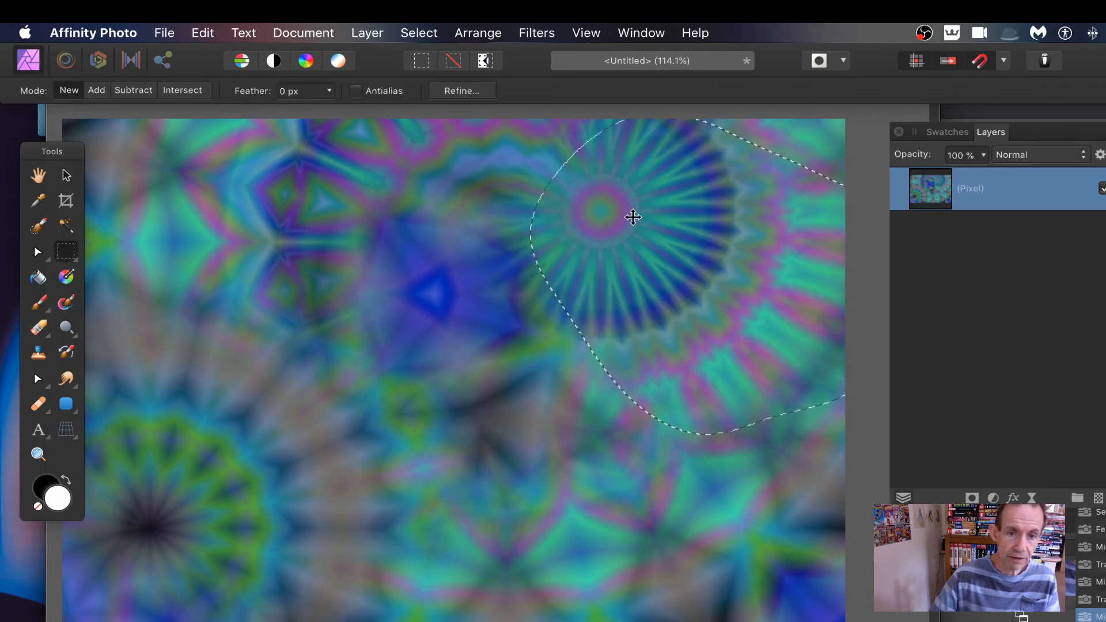
Move the selection outline down and left to the image's lower middle.
{"action": "left_click_drag", "start_coordinate": [546, 187], "coordinate": [355, 452]}
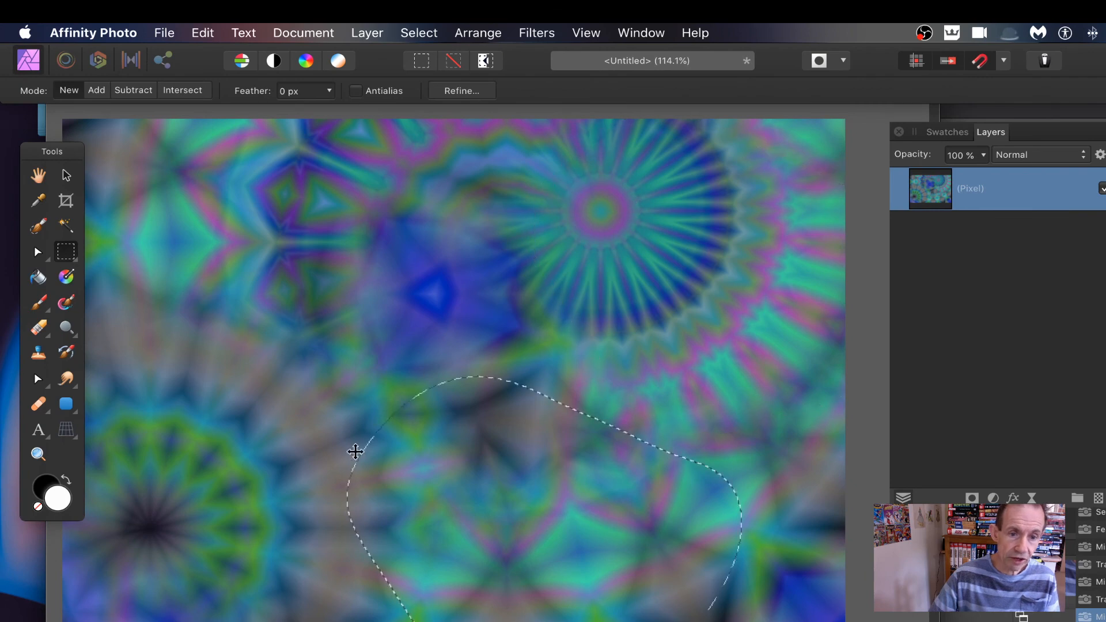